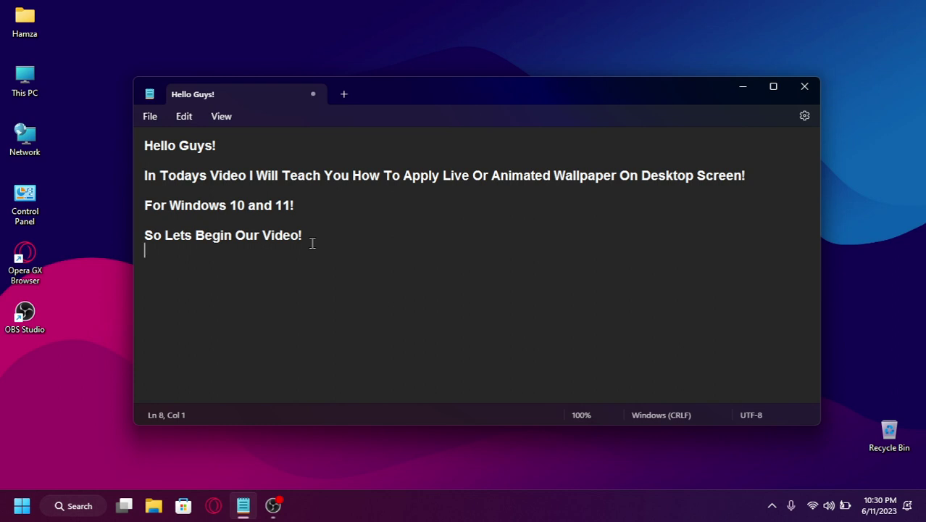
# Begin a new paragraph below "So Lets Begin Our Video!" with the text "First We need to install".
pyautogui.press('Return')
pyautogui.write('First Wen')
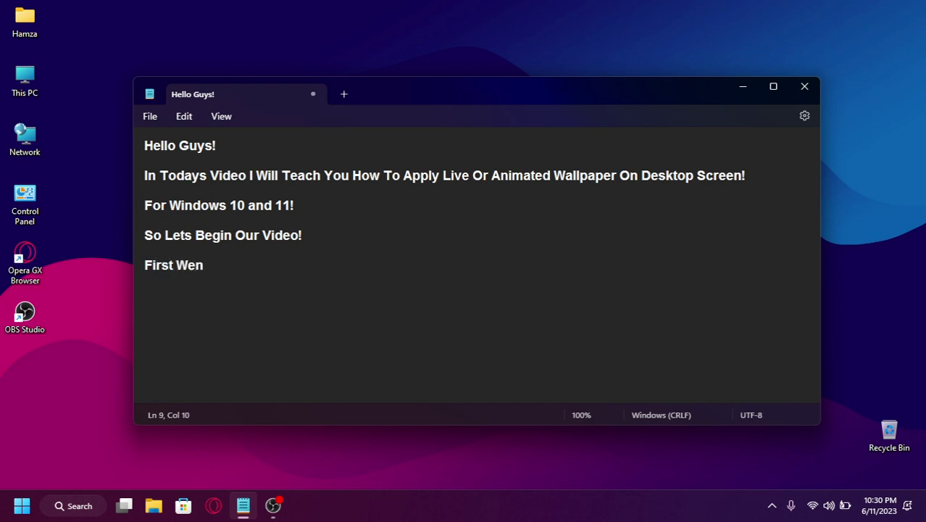
pyautogui.press('BackSpace')
pyautogui.write('need')
pyautogui.press('BackSpace')
pyautogui.press('BackSpace')
pyautogui.press('BackSpace')
pyautogui.press('BackSpace')
pyautogui.write('need to install')
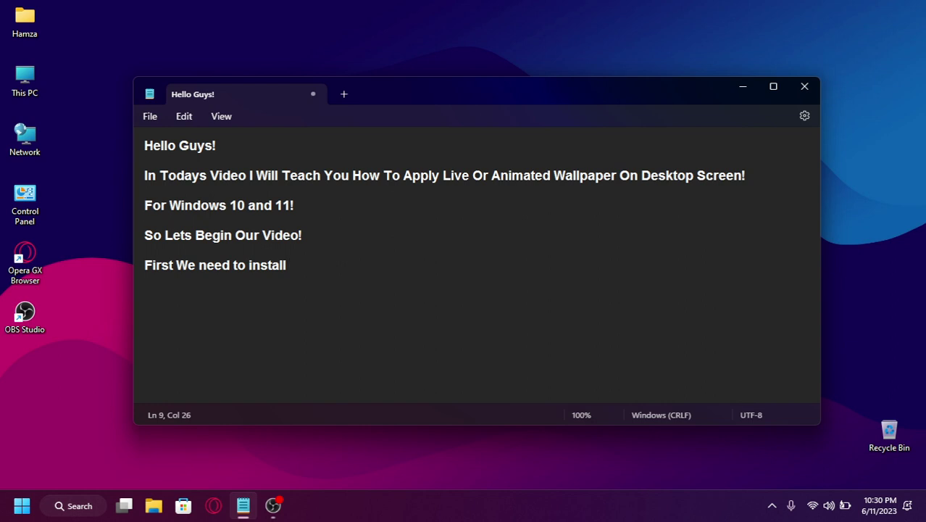
# Continue the sentence with "an Application".
pyautogui.write(' an ')
pyautogui.write('so')
pyautogui.press('BackSpace')
pyautogui.press('BackSpace')
pyautogui.write('APP')
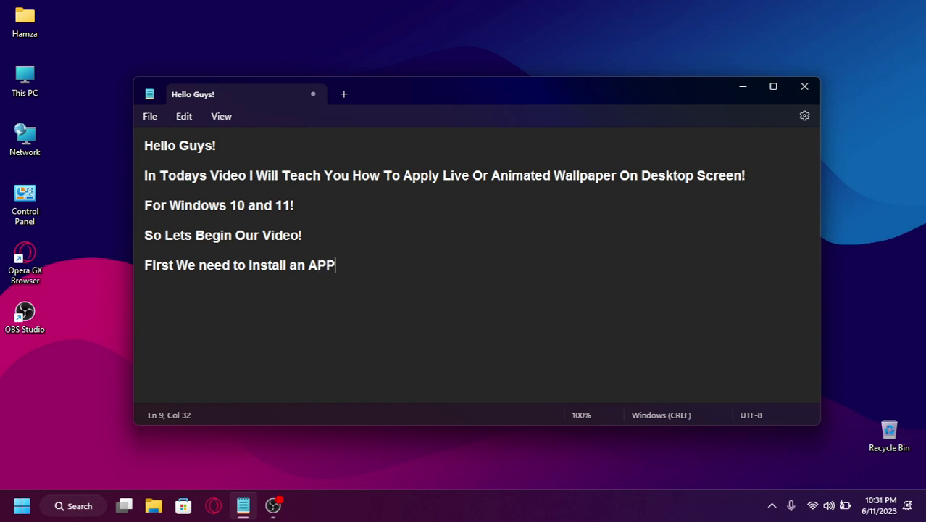
pyautogui.press('BackSpace')
pyautogui.press('BackSpace')
pyautogui.write('pplication ')
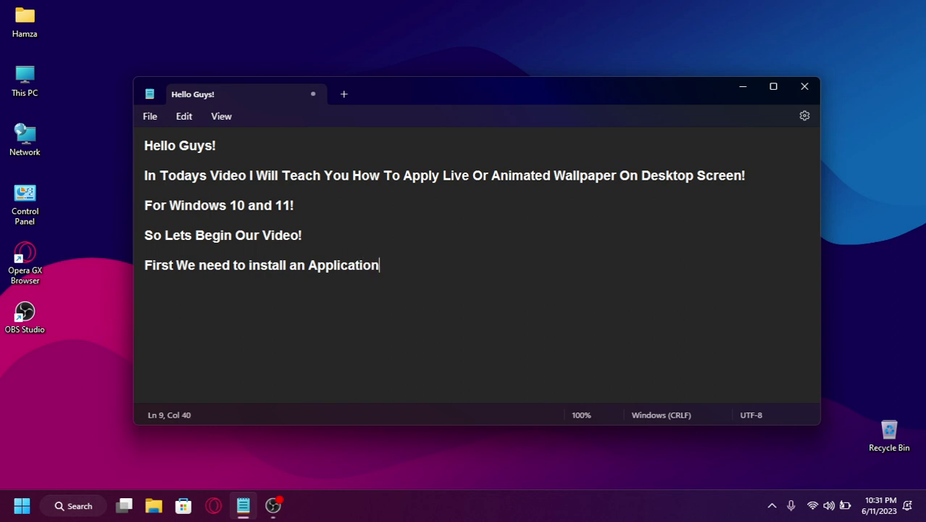
# Extend the sentence with "named lively from microsoft sto".
pyautogui.write('named livly')
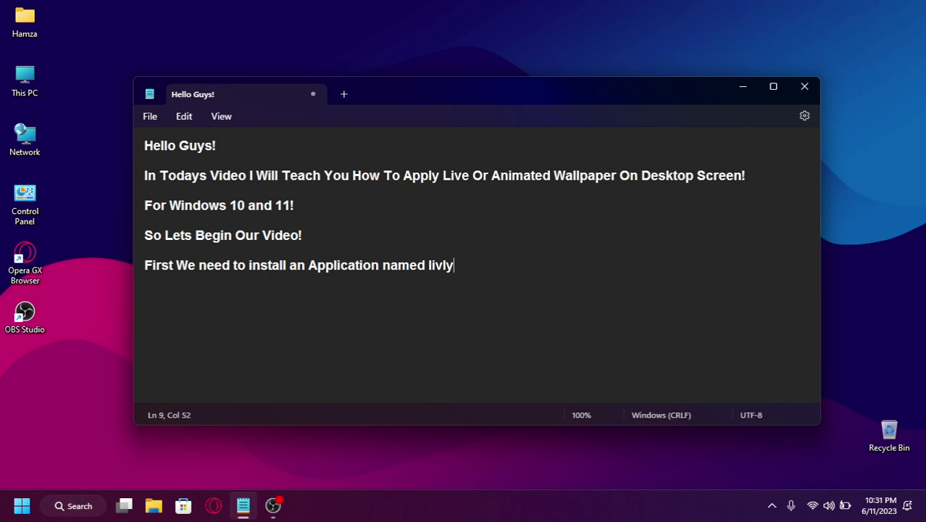
pyautogui.press('BackSpace')
pyautogui.press('BackSpace')
pyautogui.write('ely from micro')
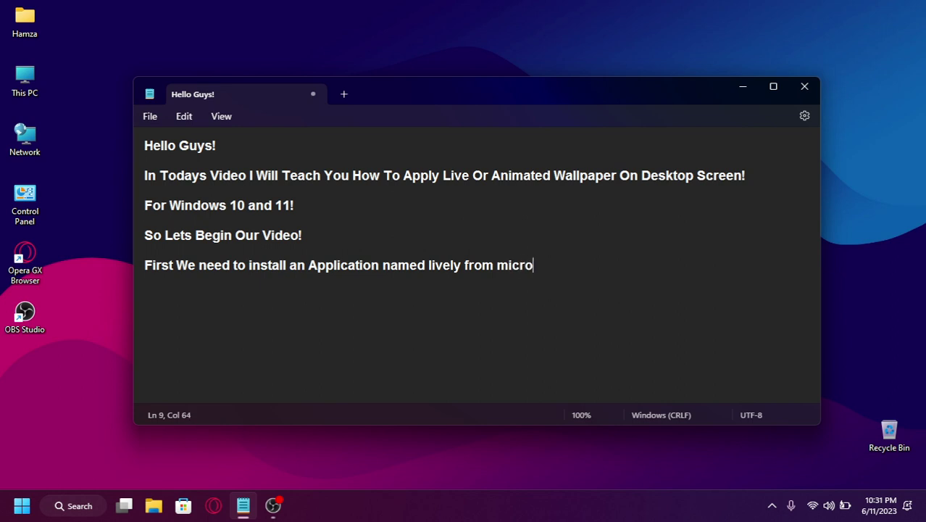
pyautogui.write('soft stos')
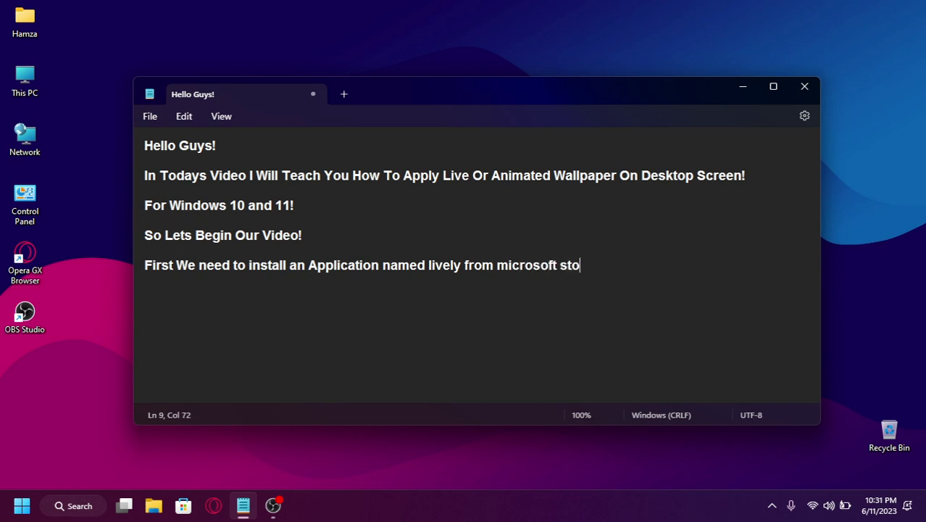
# Replace the lowercase ending after "lively" with "From Microsoft Store!" and start a new paragraph below it.
pyautogui.press('BackSpace')
pyautogui.press('BackSpace')
pyautogui.press('BackSpace')
pyautogui.press('BackSpace')
pyautogui.press('BackSpace')
pyautogui.press('BackSpace')
pyautogui.press('BackSpace')
pyautogui.press('BackSpace')
pyautogui.press('BackSpace')
pyautogui.press('BackSpace')
pyautogui.press('BackSpace')
pyautogui.press('BackSpace')
pyautogui.press('BackSpace')
pyautogui.press('BackSpace')
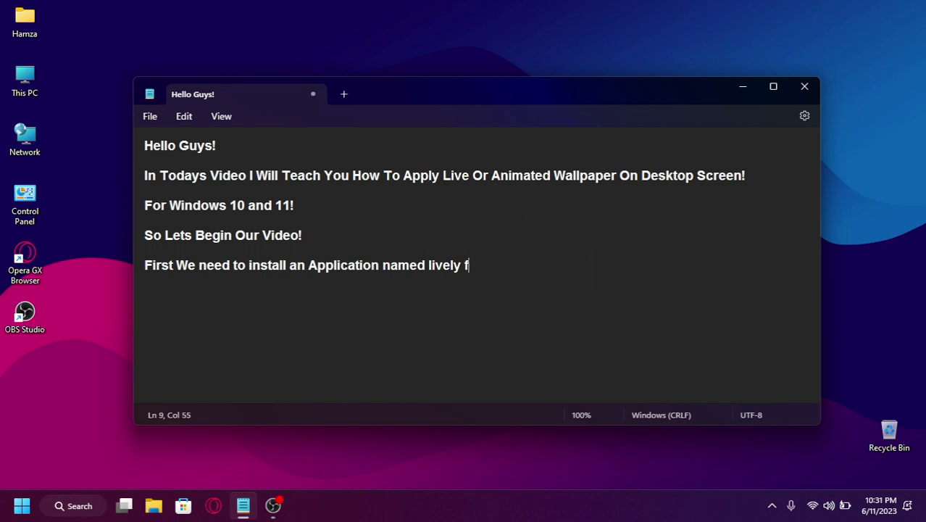
pyautogui.press('BackSpace')
pyautogui.write('From Micro')
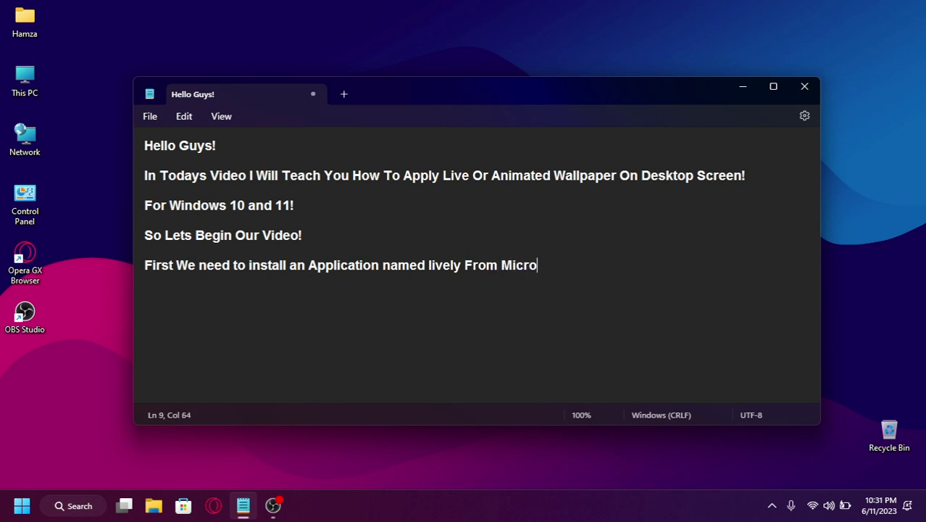
pyautogui.write('soft Store')
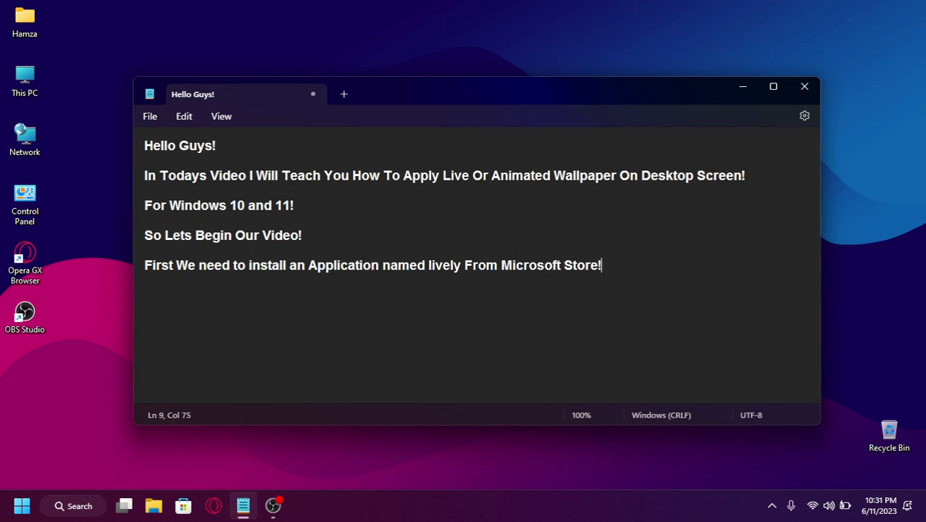
pyautogui.write('!')
pyautogui.press('Return')
pyautogui.press('Return')
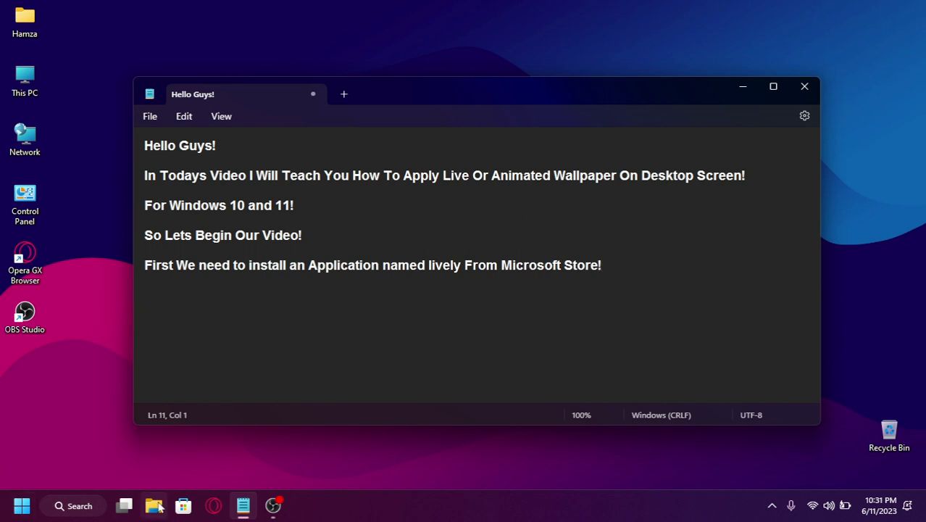
# Open the Microsoft Store.
pyautogui.click(183, 505)
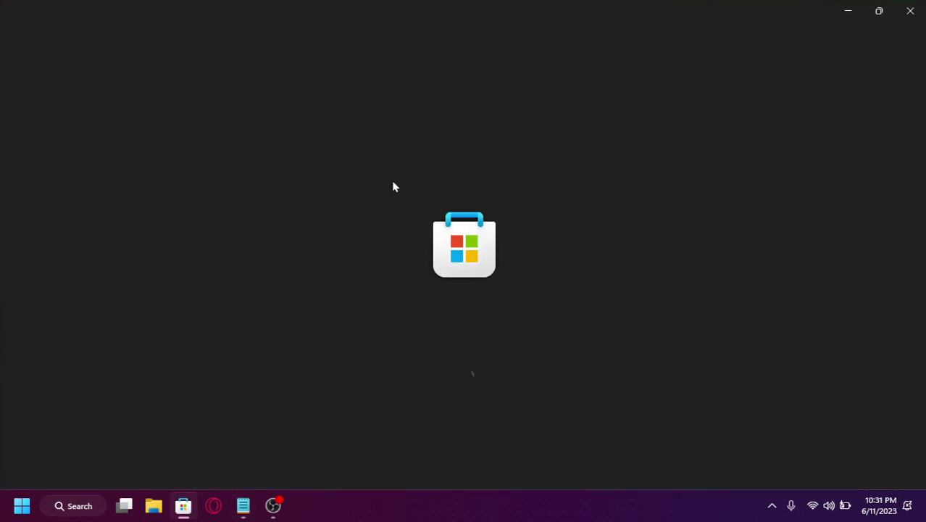
pyautogui.click(243, 506)
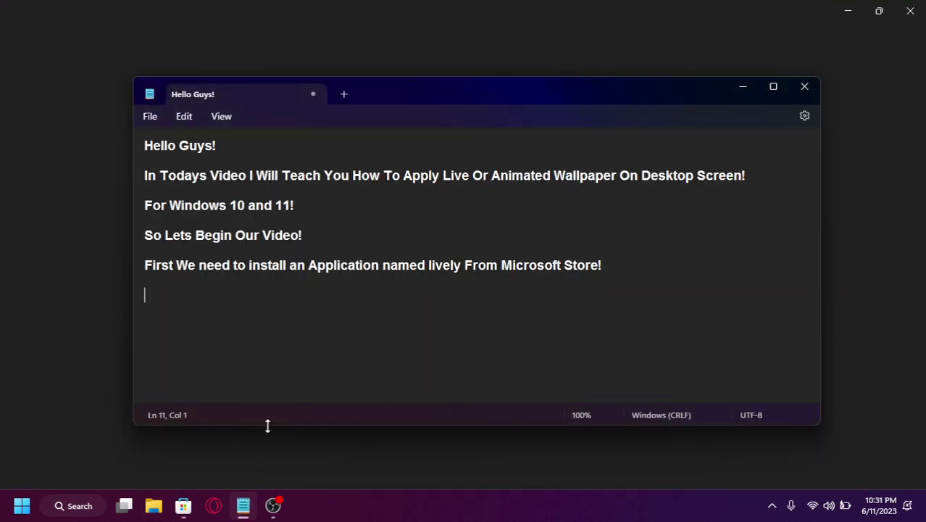
pyautogui.write('I')
pyautogui.press('BackSpace')
pyautogui.hotkey('alt', 'Tab')
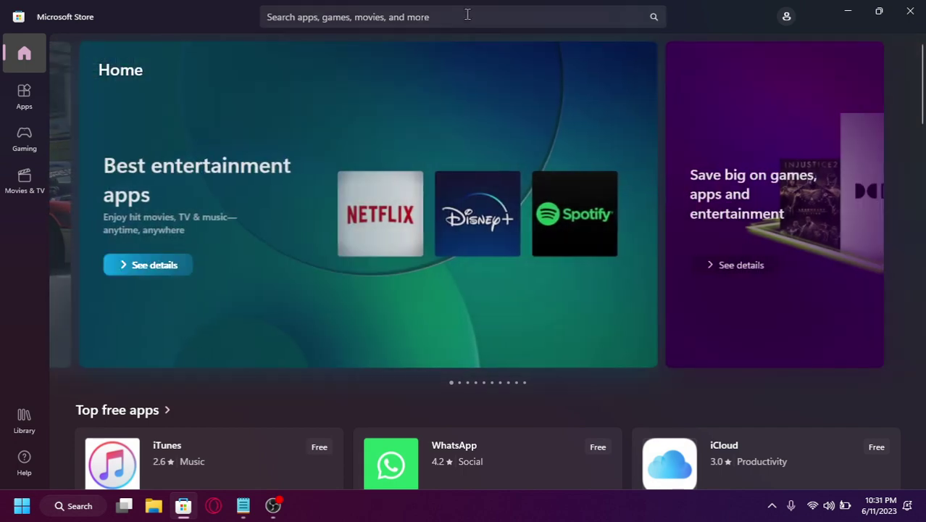
# Search the store for "lively" and open the Lively Wallpaper app page.
pyautogui.click(467, 14)
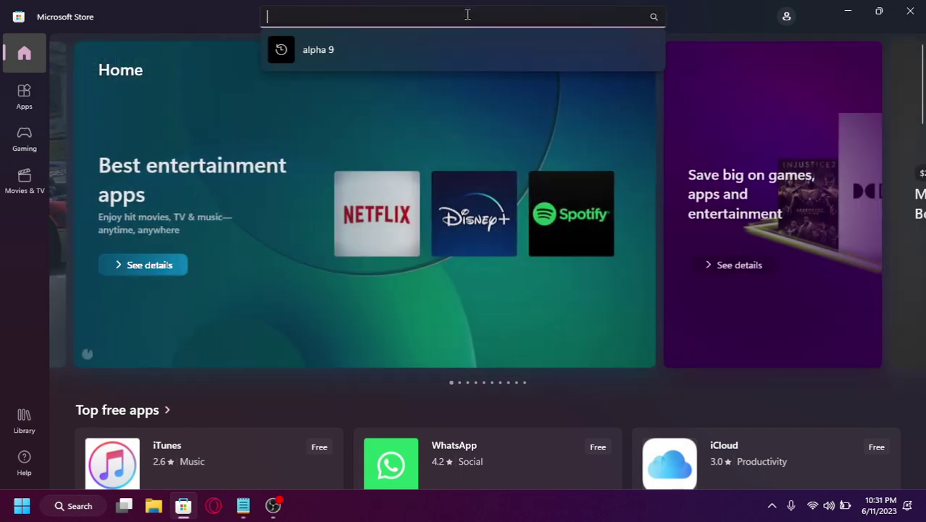
pyautogui.write('livley')
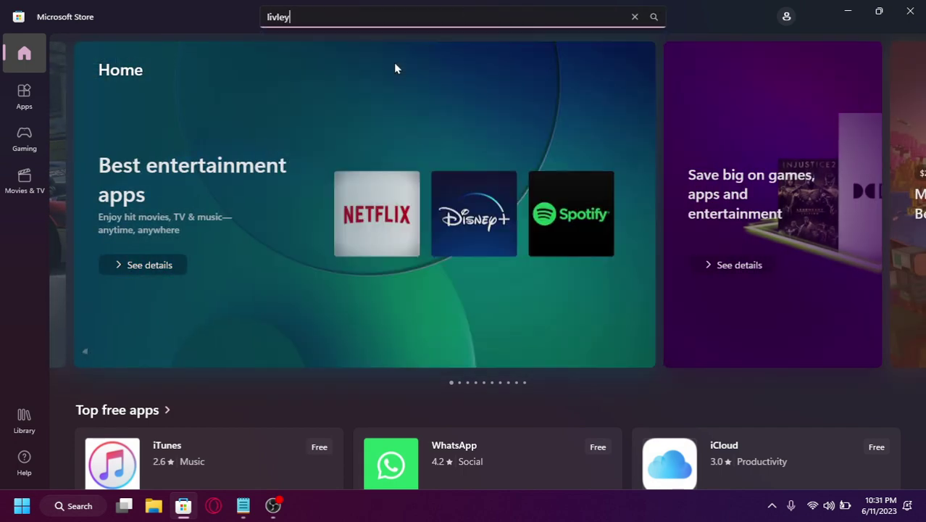
pyautogui.press('BackSpace')
pyautogui.press('BackSpace')
pyautogui.press('BackSpace')
pyautogui.write('el')
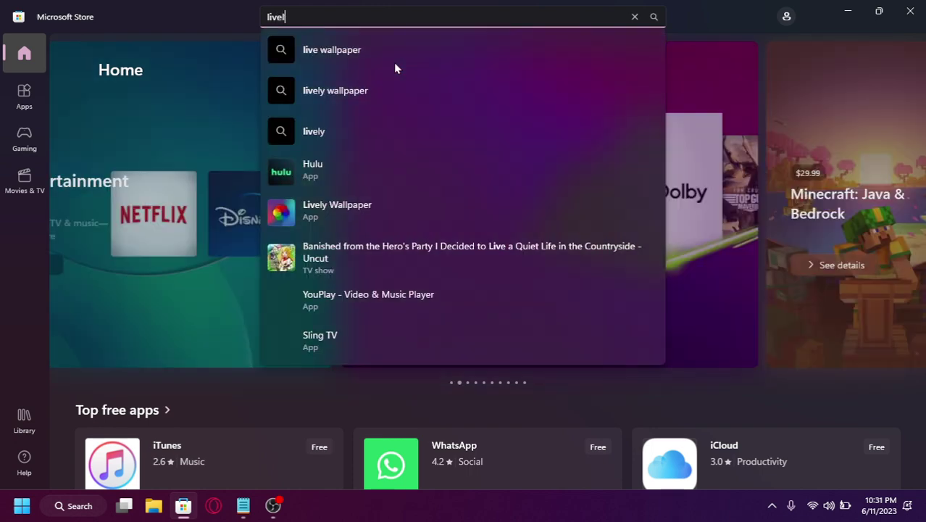
pyautogui.write('y')
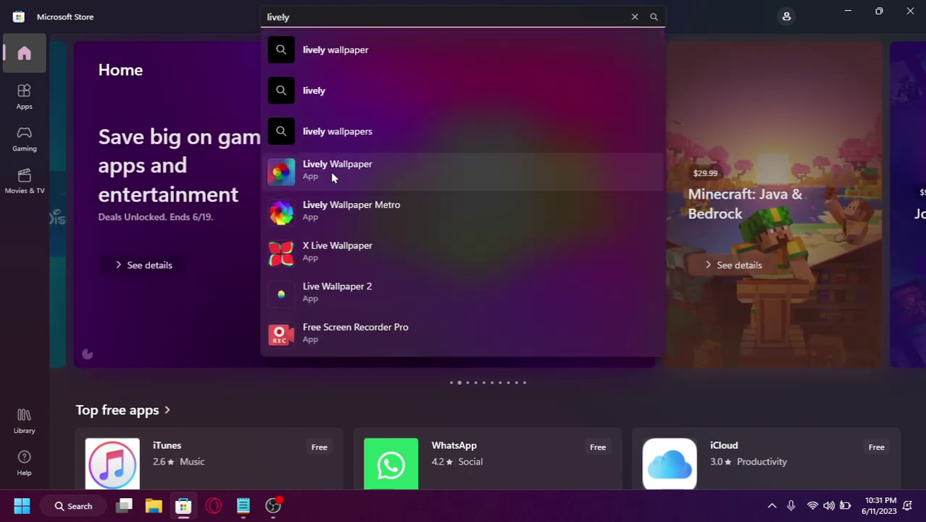
pyautogui.click(342, 171)
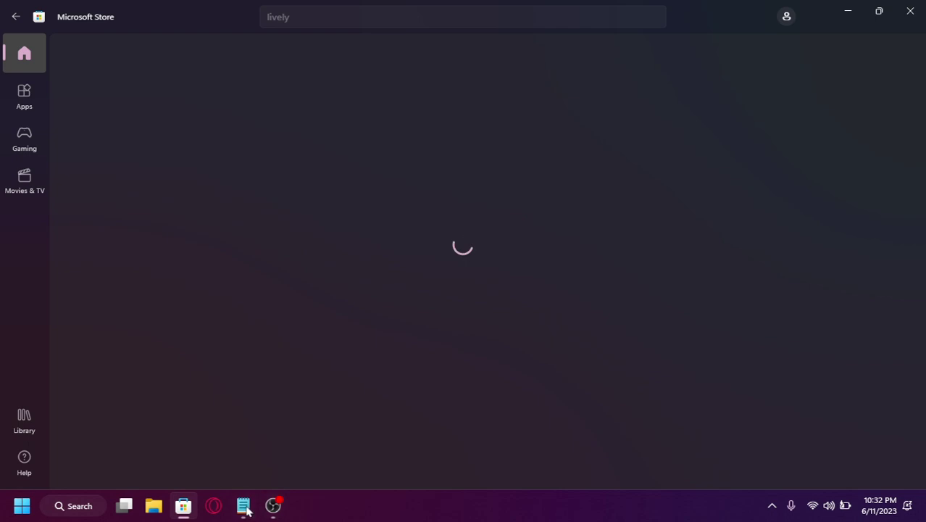
# Switch to the Notepad note and add the paragraph "I Have Install It Already I doesnt Need to install Again!".
pyautogui.click(248, 494)
pyautogui.write('I ')
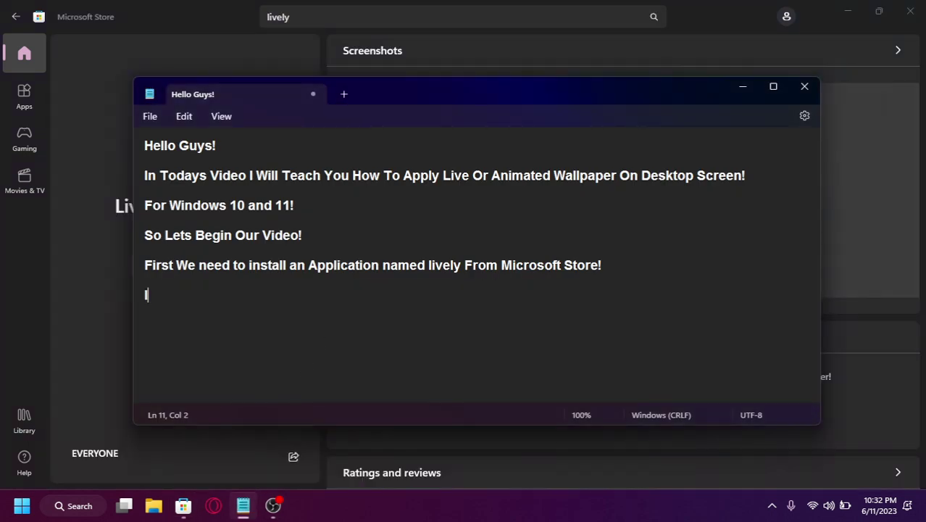
pyautogui.write('Have ')
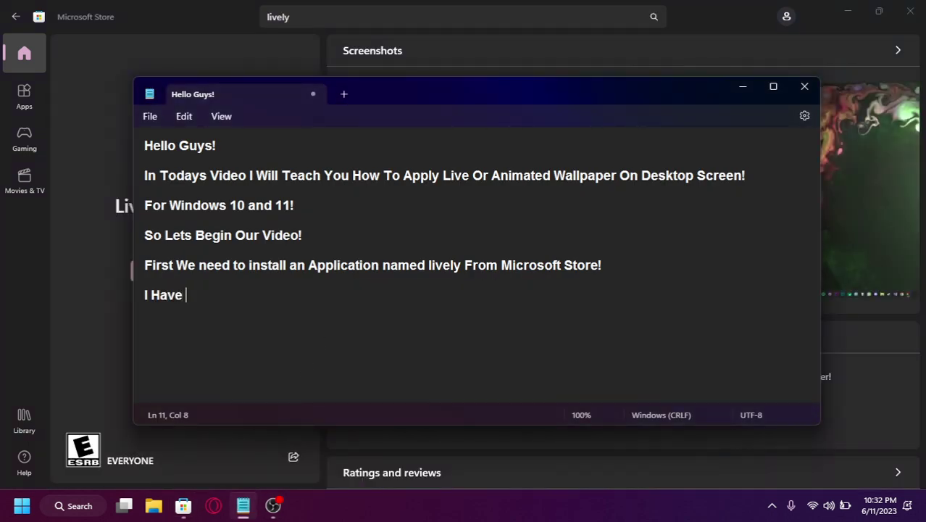
pyautogui.write('Install I')
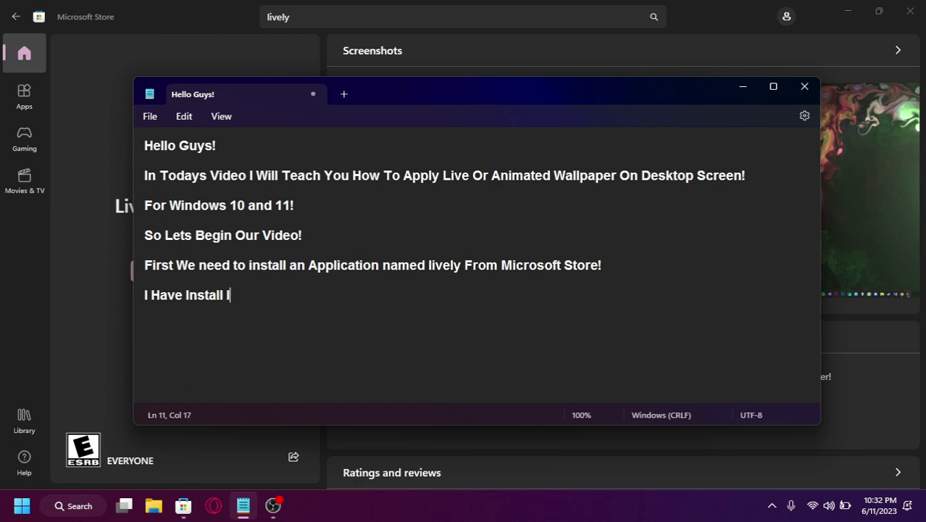
pyautogui.write('t Already I doe')
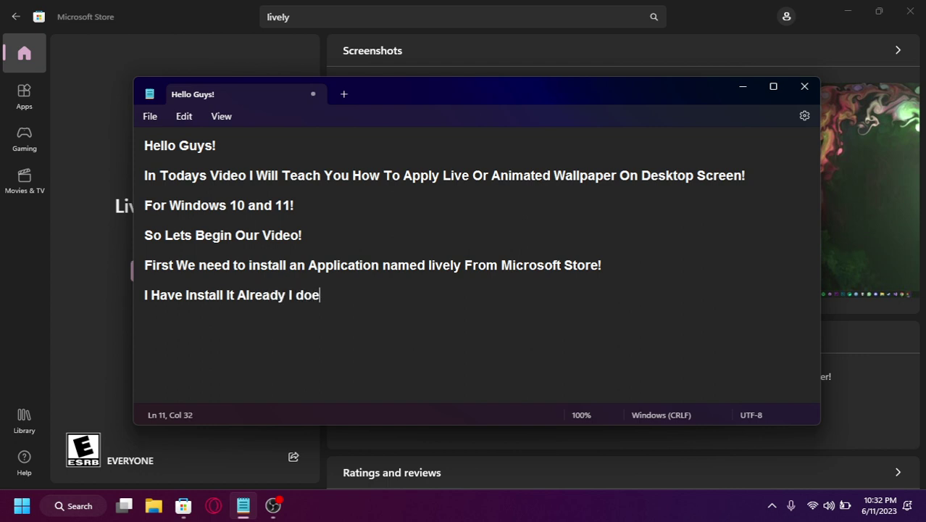
pyautogui.write('snt Need to ')
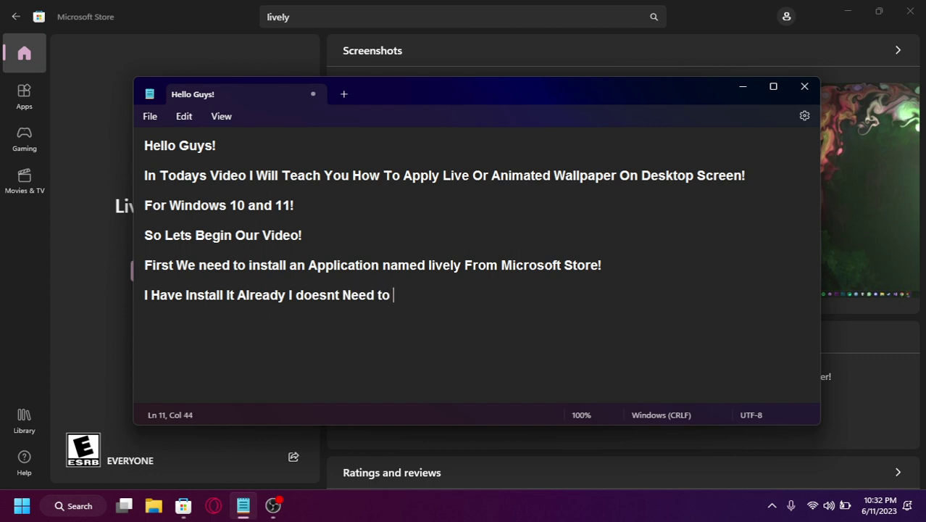
pyautogui.write('install')
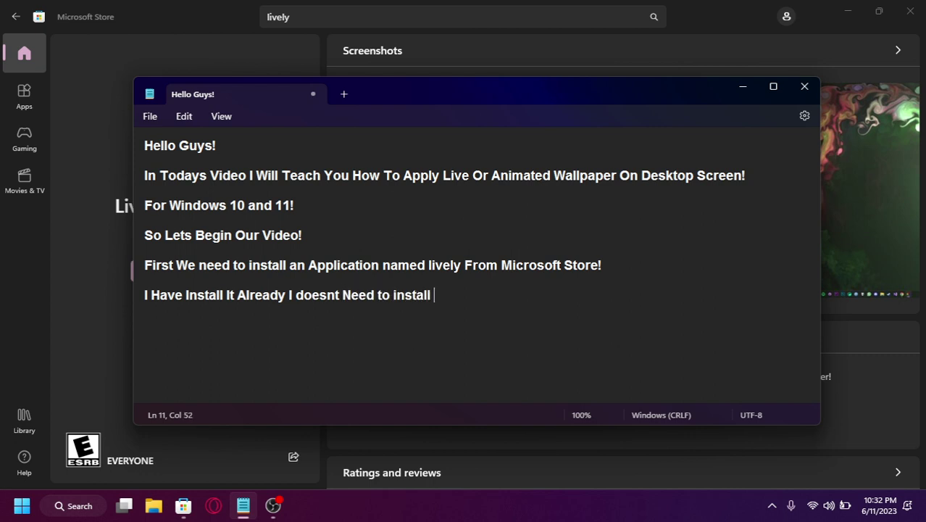
pyautogui.write(' Again!')
pyautogui.press('Return')
pyautogui.press('Return')
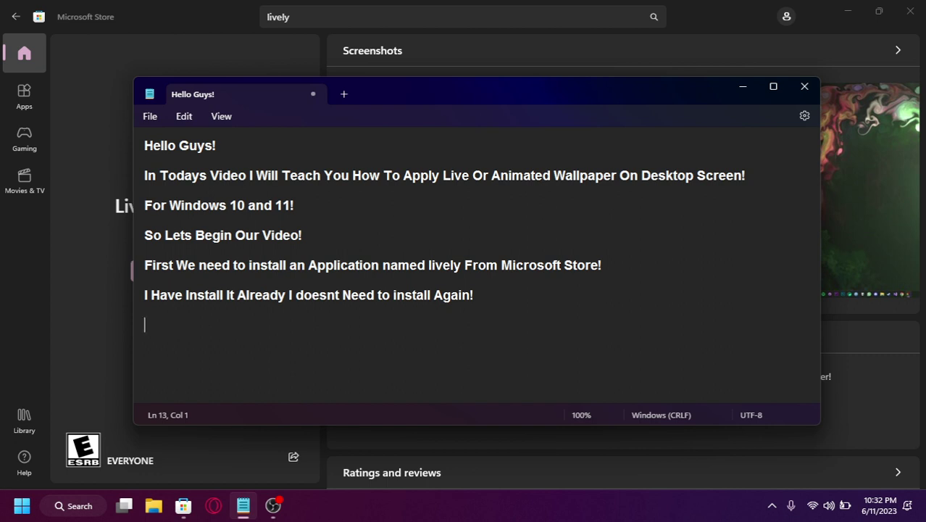
# Add the paragraph "So After Installing Open Its And Follow My Steps!" to the note, followed by a blank line.
pyautogui.write('So After I')
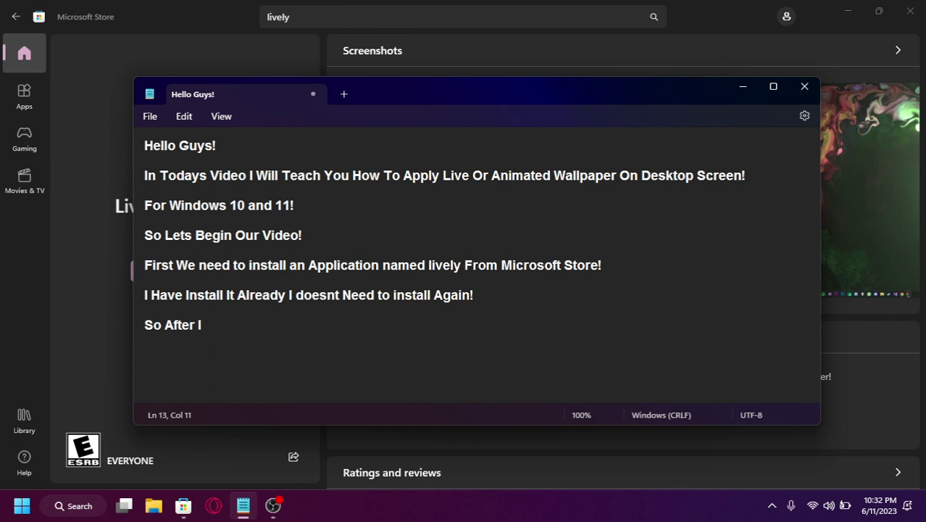
pyautogui.write('nstalling ')
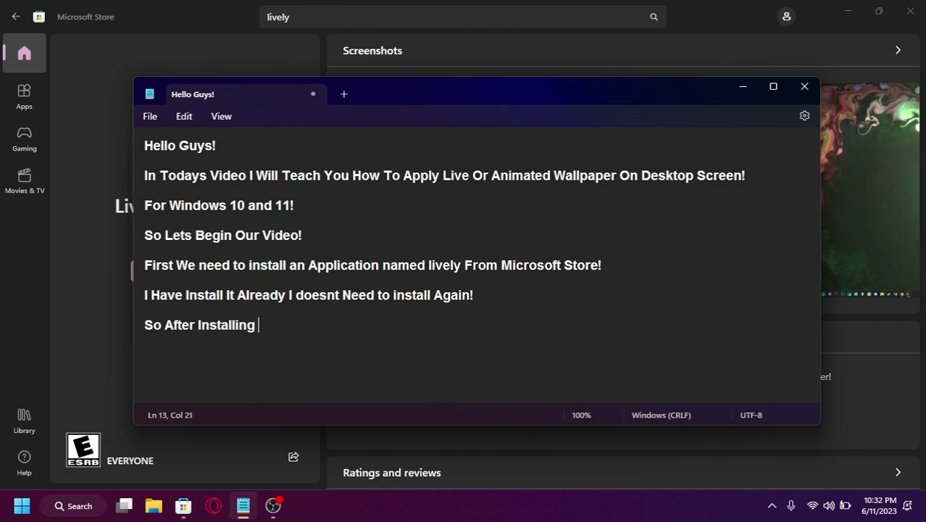
pyautogui.write('Open Its ')
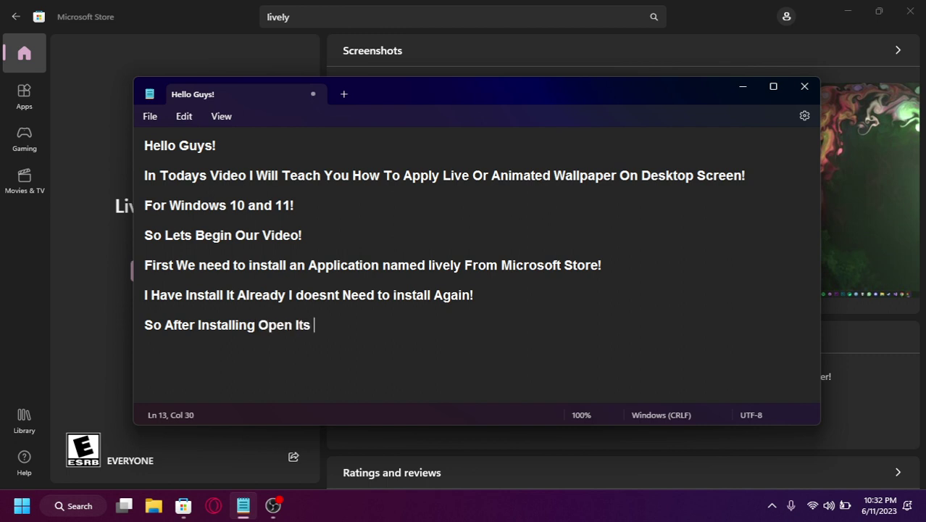
pyautogui.write('And Follow M')
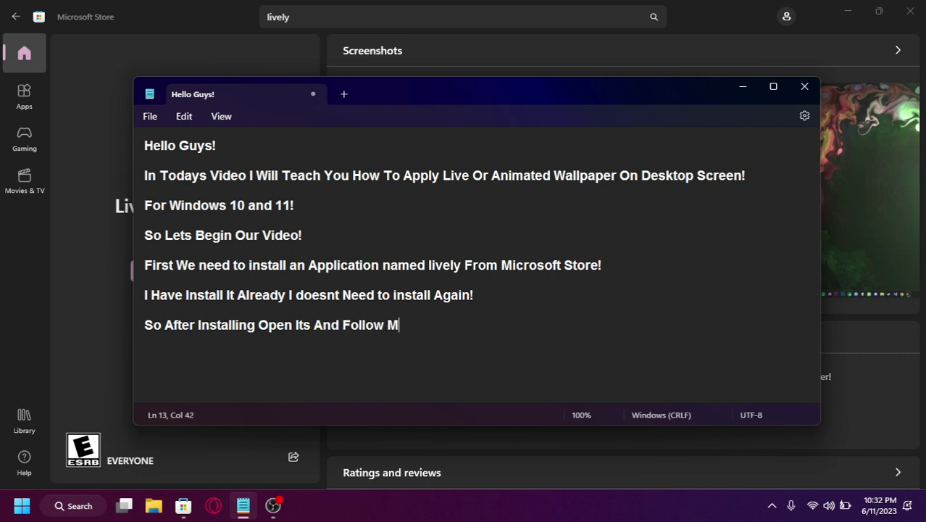
pyautogui.write('y Steps!')
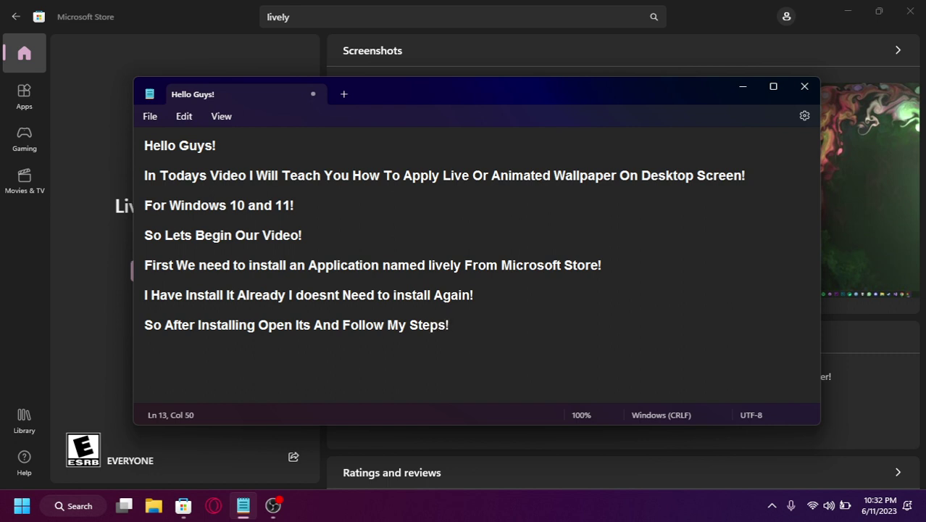
pyautogui.press('Return')
pyautogui.press('Return')
# Minimize the note and get the Lively Wallpaper app from the Microsoft Store.
pyautogui.click(743, 88)
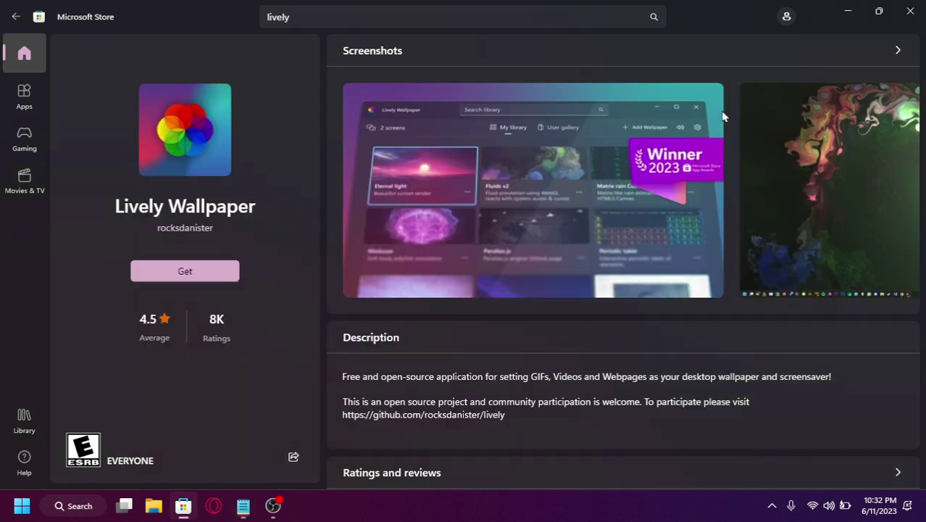
pyautogui.click(163, 274)
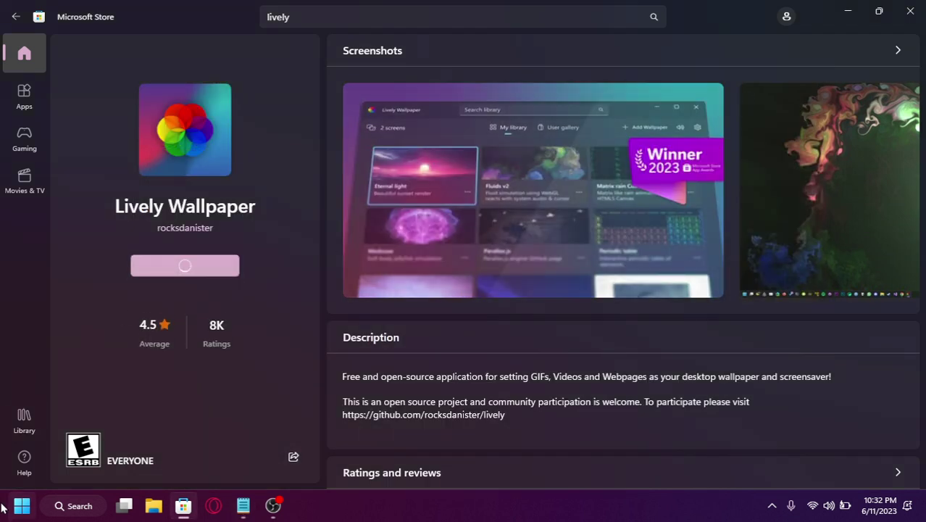
# Launch the newly installed Lively Wallpaper app and clear the open windows to show the desktop.
pyautogui.click(77, 505)
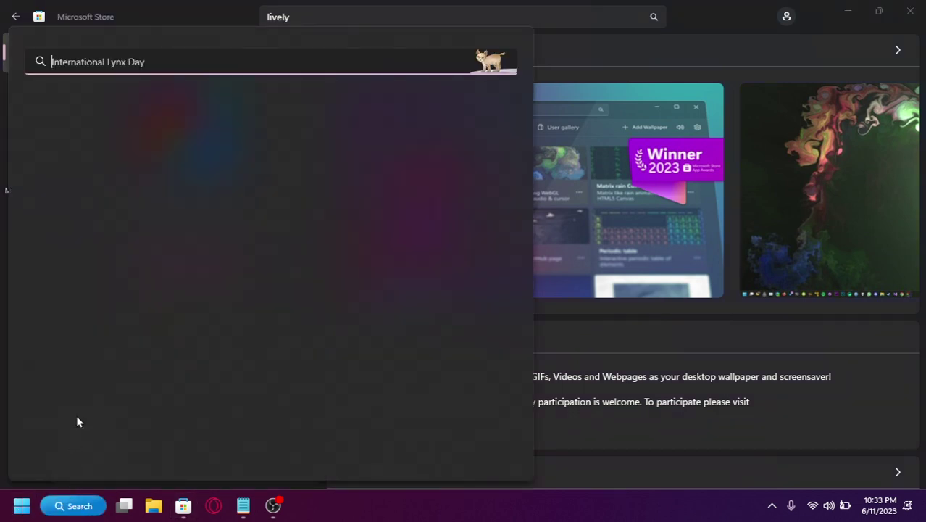
pyautogui.click(21, 506)
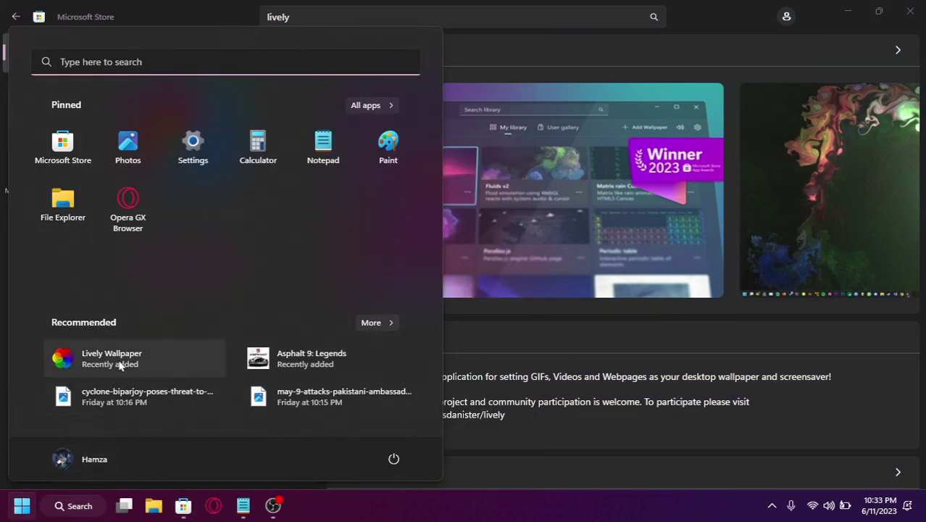
pyautogui.click(121, 366)
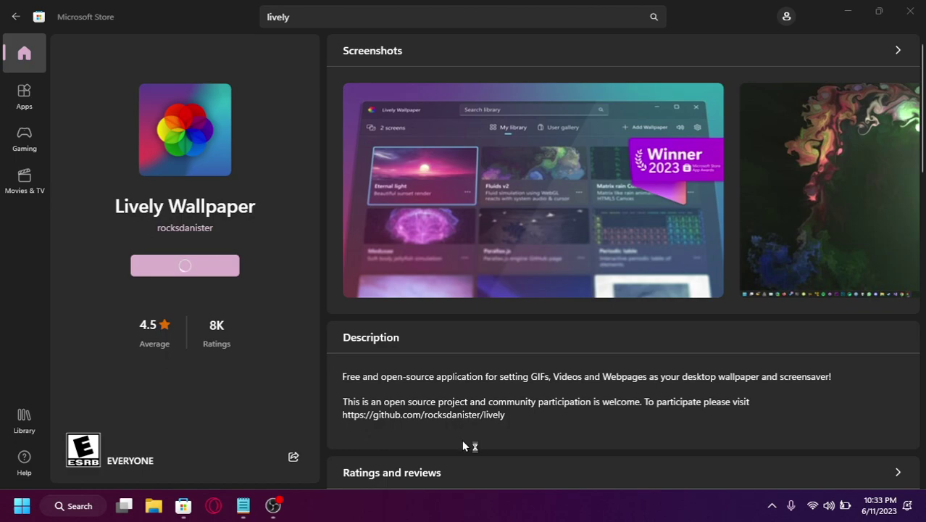
pyautogui.press('super+d')
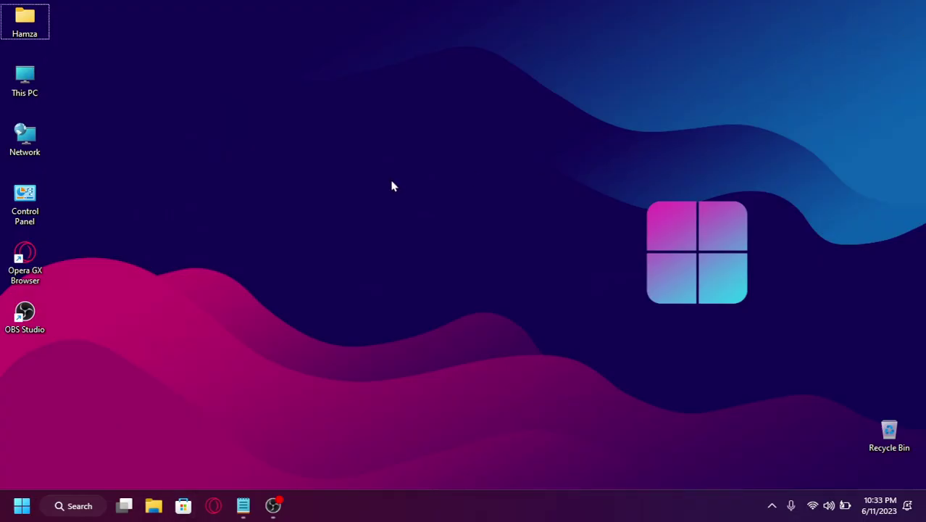
pyautogui.rightClick(394, 183)
pyautogui.click(517, 239)
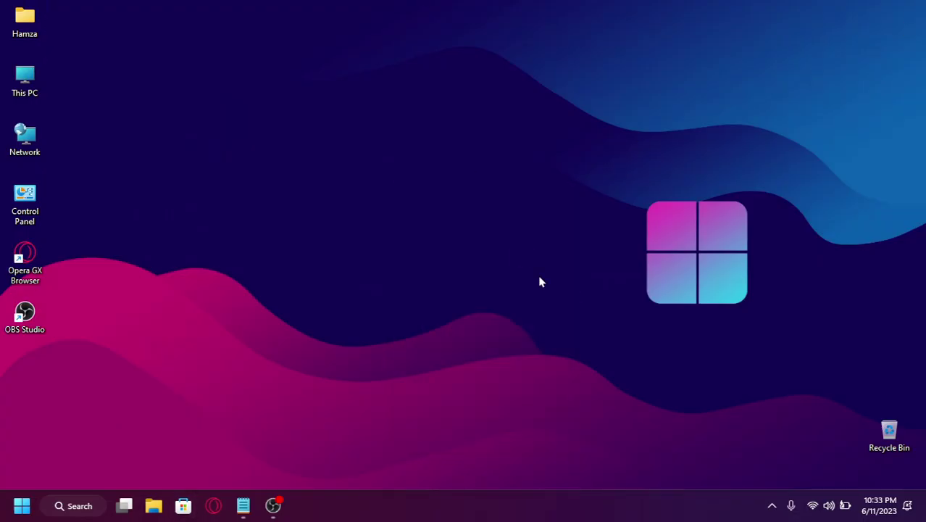
# Launch Lively Wallpaper again and acknowledge its message about running at sign-in.
pyautogui.click(771, 507)
pyautogui.click(22, 505)
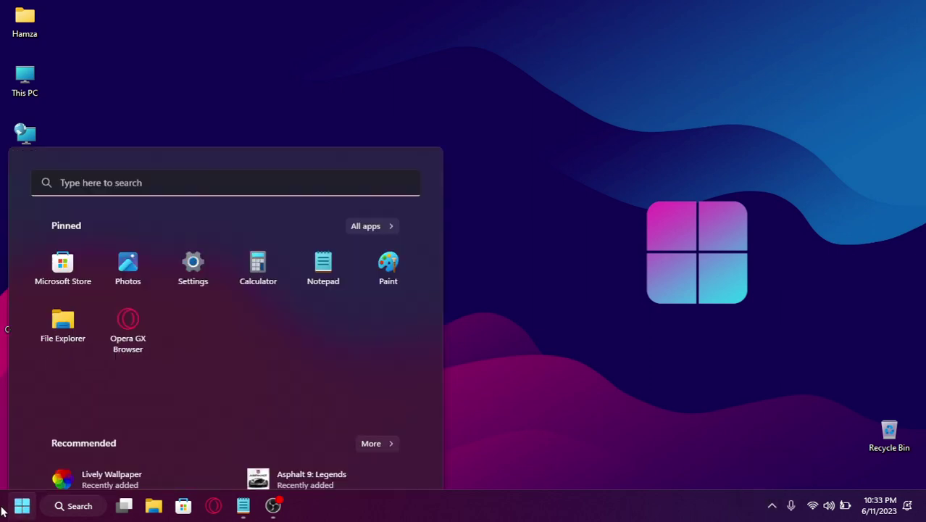
pyautogui.click(78, 364)
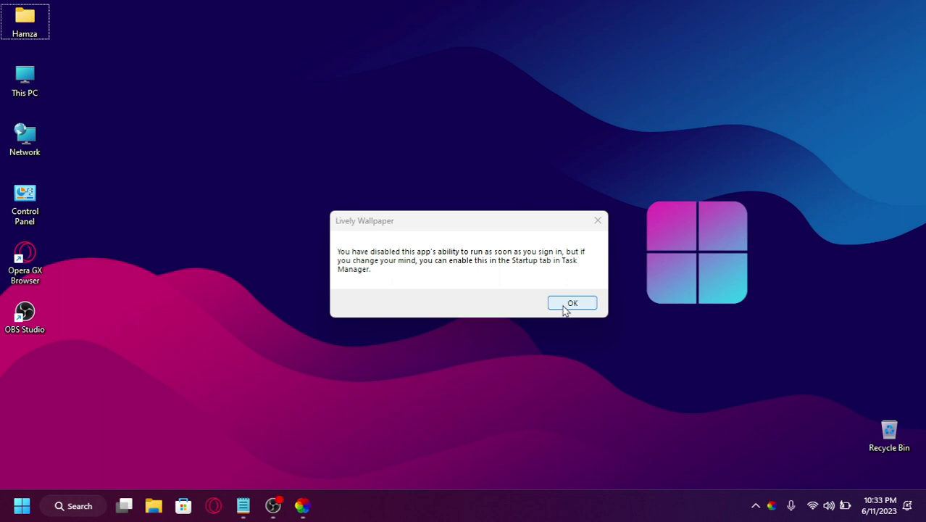
pyautogui.click(570, 304)
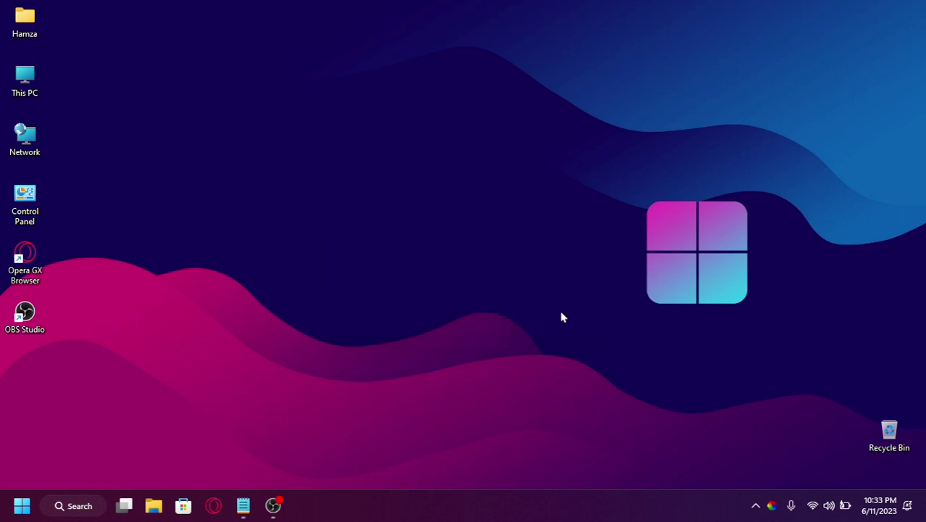
# Open the main Lively window from the app's background instance in the notification area.
pyautogui.rightClick(533, 500)
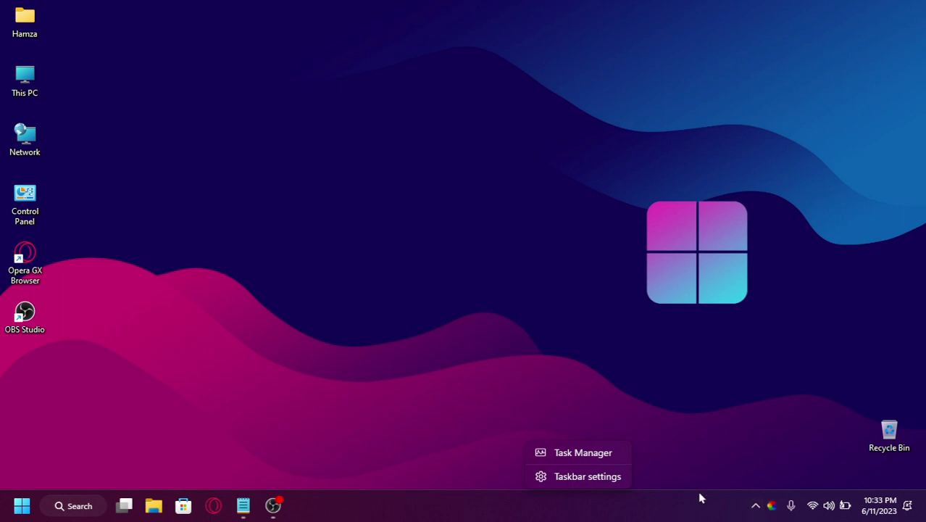
pyautogui.click(757, 511)
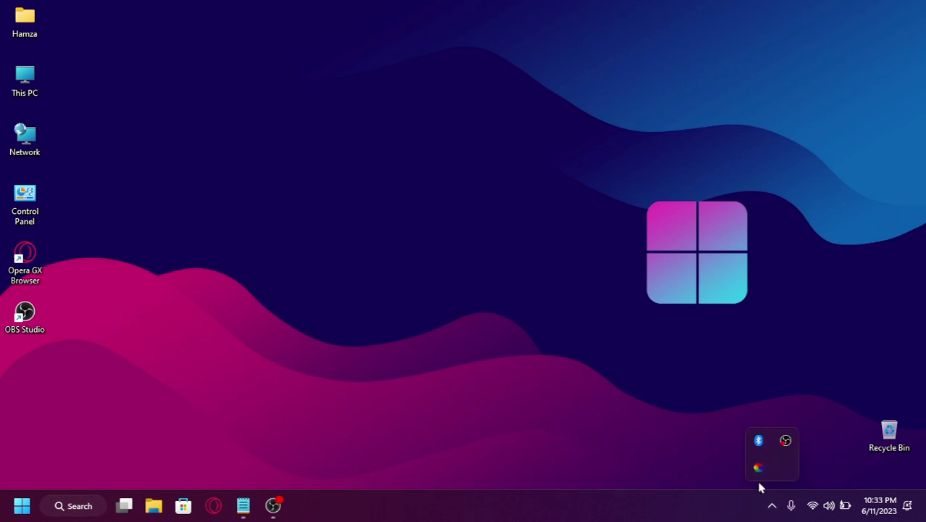
pyautogui.rightClick(759, 467)
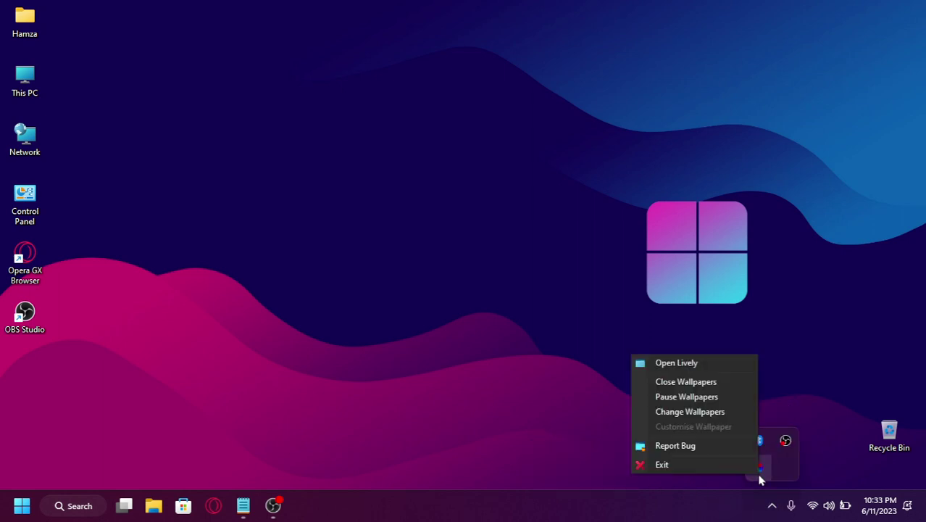
pyautogui.click(706, 365)
# Enable Lively Wallpaper as a startup app in Task Manager, and close Task Manager.
pyautogui.rightClick(422, 514)
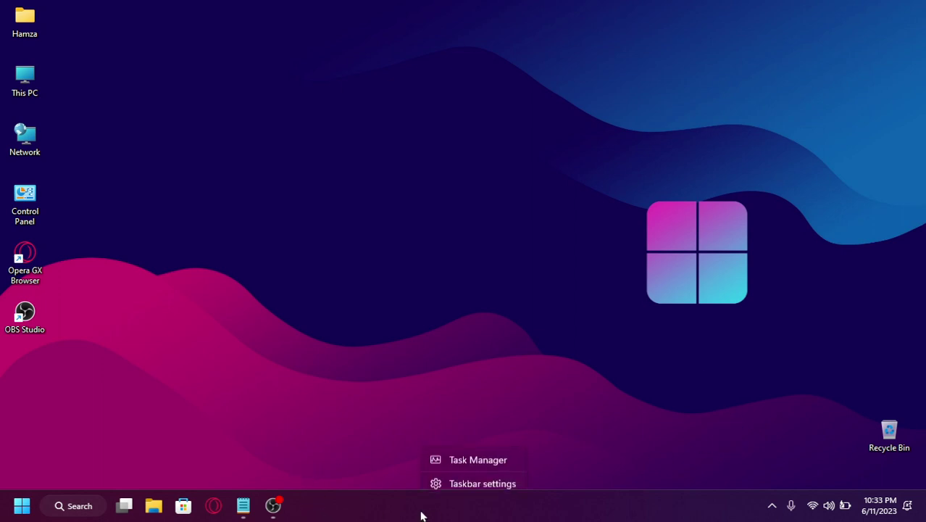
pyautogui.click(454, 457)
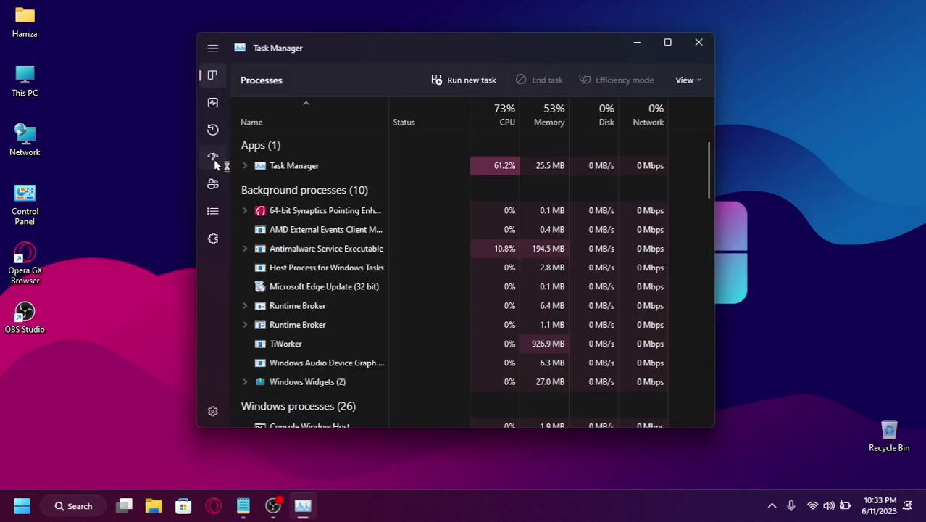
pyautogui.click(213, 160)
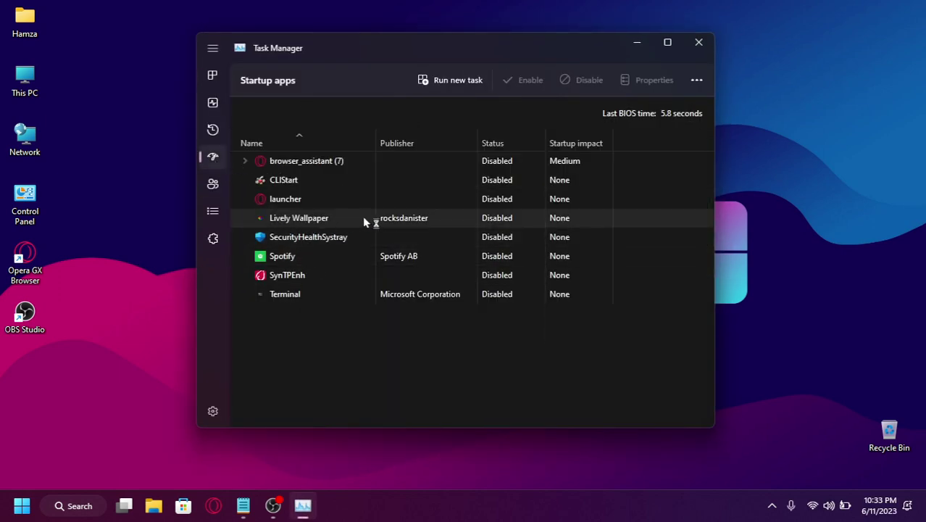
pyautogui.rightClick(508, 214)
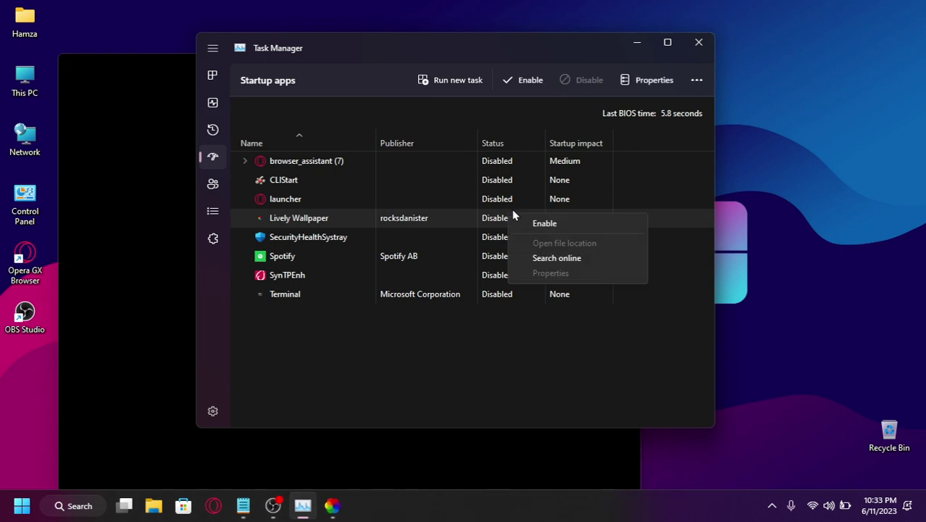
pyautogui.click(518, 79)
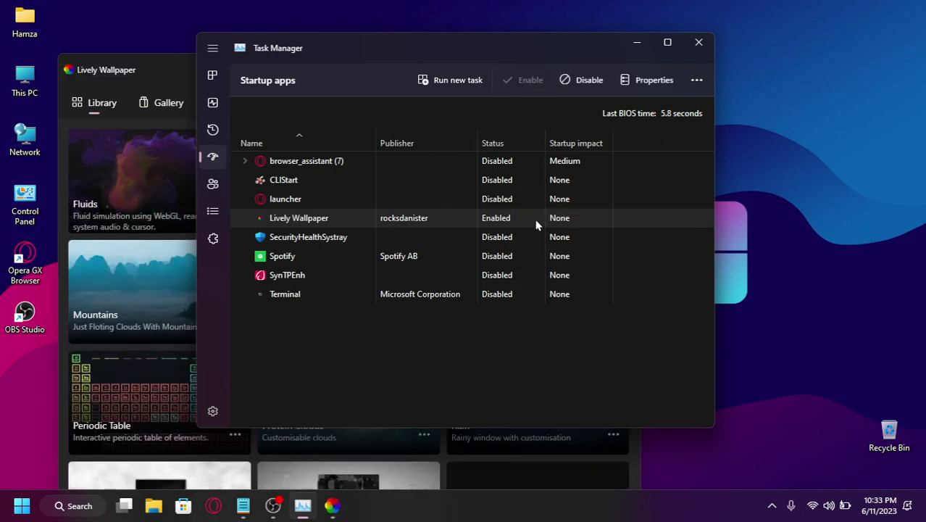
pyautogui.click(699, 43)
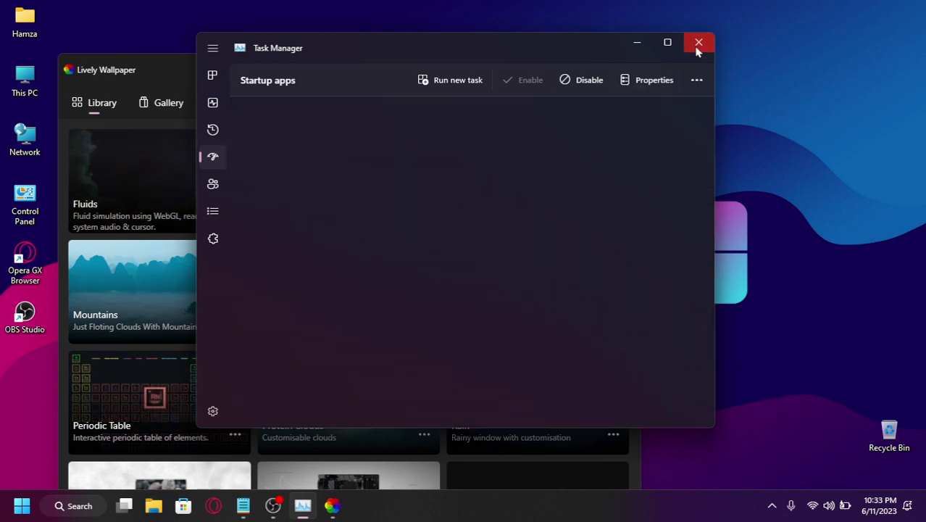
# Maximize the Lively Wallpaper window and look at the available actions for the Mountains wallpaper.
pyautogui.moveTo(476, 76); pyautogui.dragTo(582, 22)
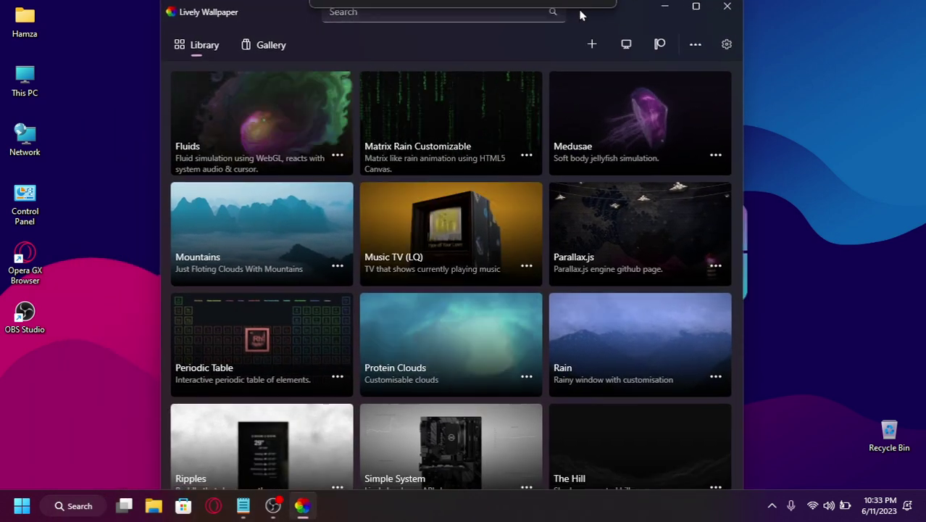
pyautogui.click(698, 12)
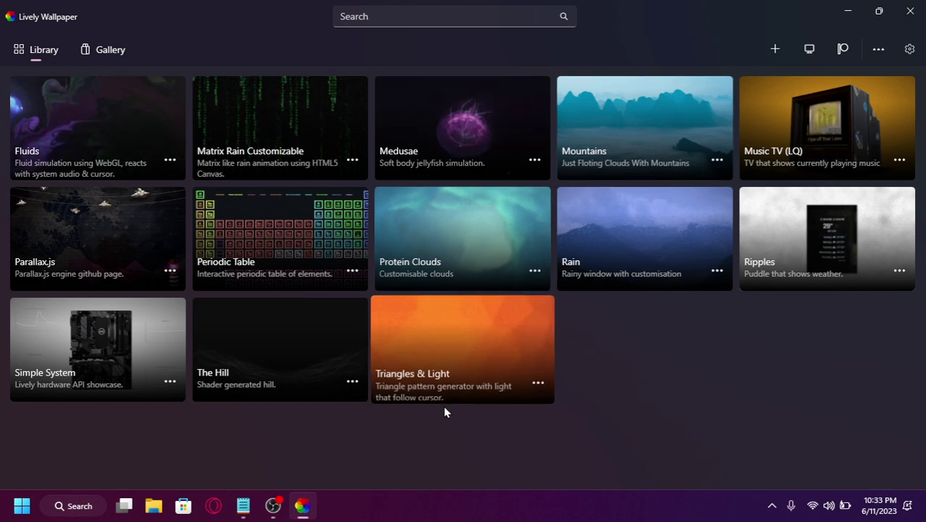
pyautogui.rightClick(733, 163)
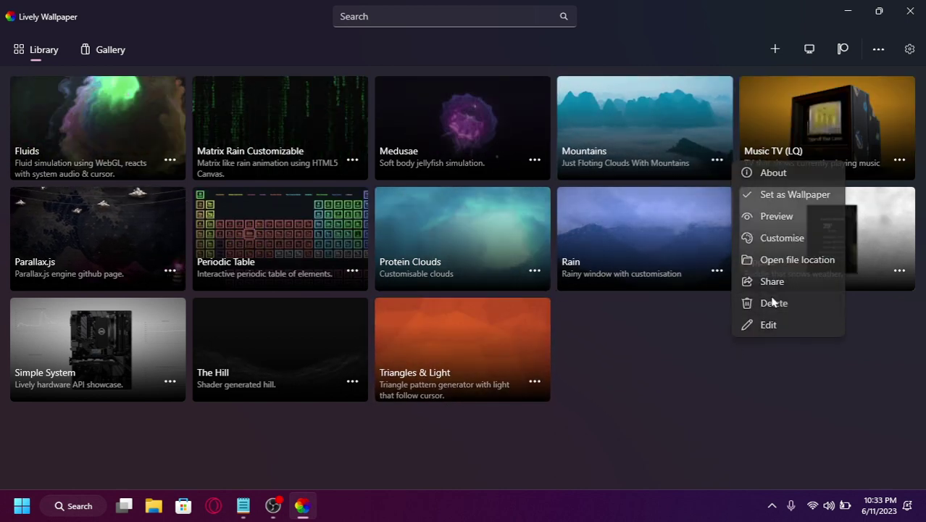
pyautogui.click(771, 302)
pyautogui.click(408, 335)
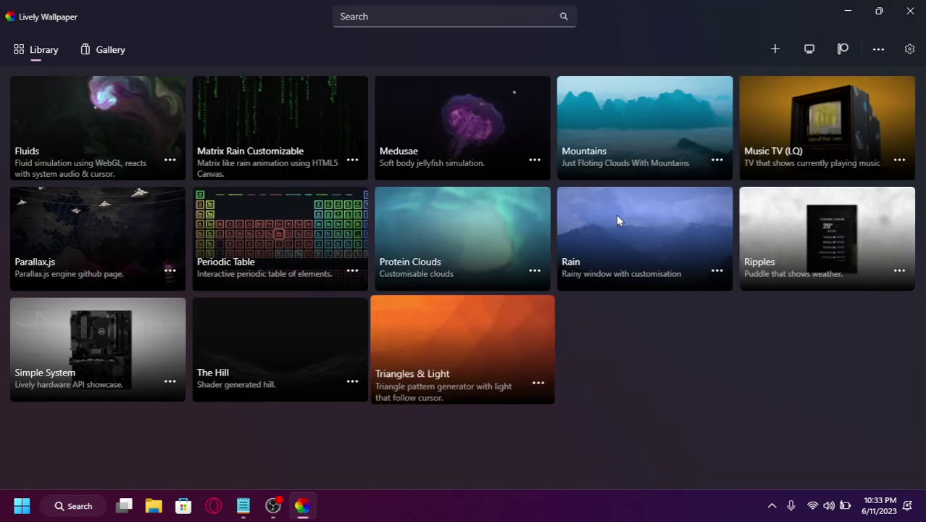
# Open Lively's general settings, try the Lite user interface and return it to Normal.
pyautogui.click(910, 49)
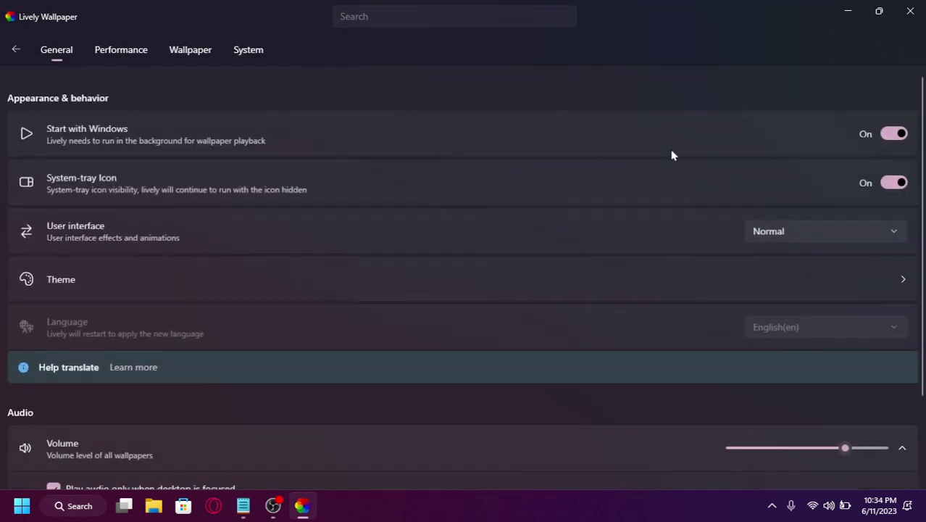
pyautogui.click(825, 229)
pyautogui.click(792, 255)
pyautogui.click(806, 230)
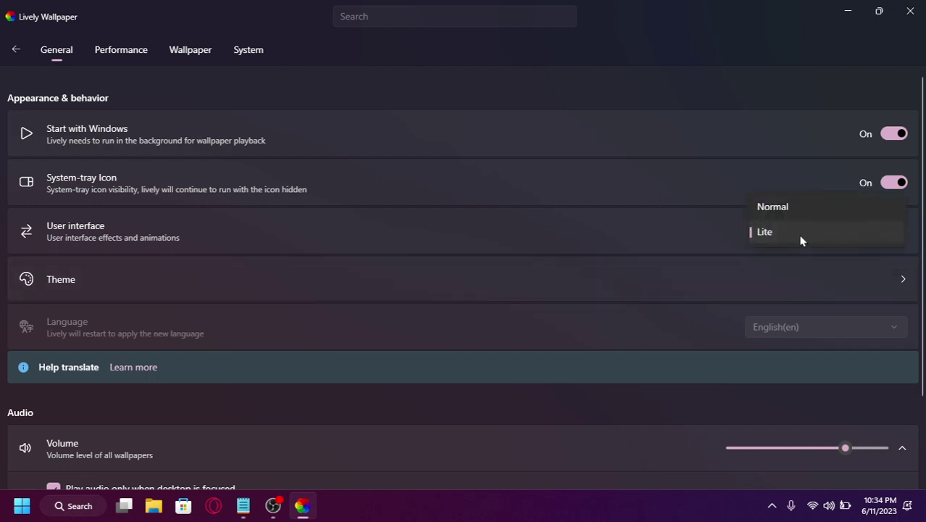
pyautogui.click(790, 208)
# Lower the volume level of all wallpapers to about half.
pyautogui.scroll(-2, 352, 363)
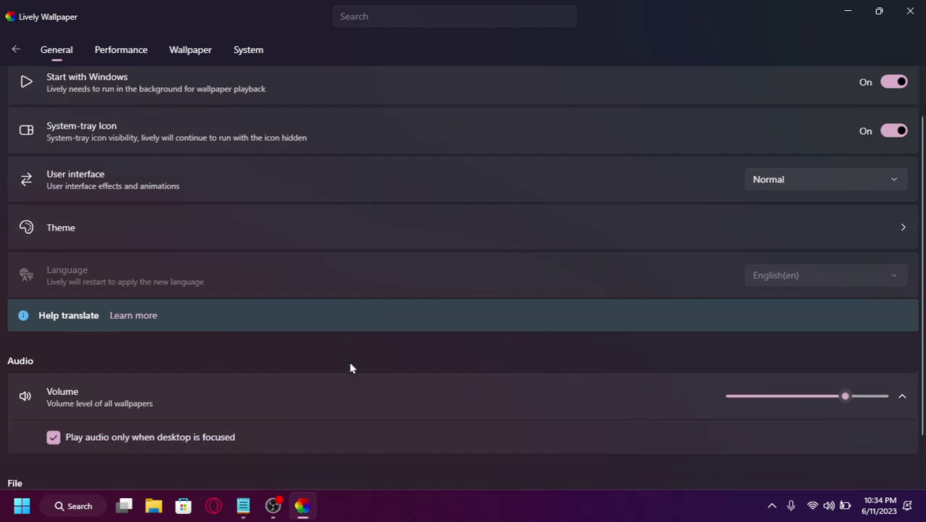
pyautogui.moveTo(844, 348); pyautogui.dragTo(813, 345)
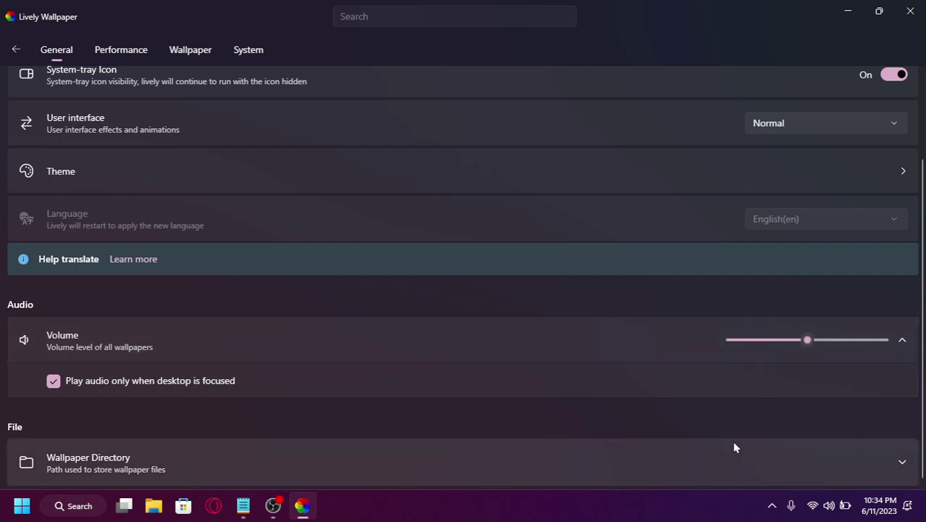
pyautogui.scroll(3, 877, 183)
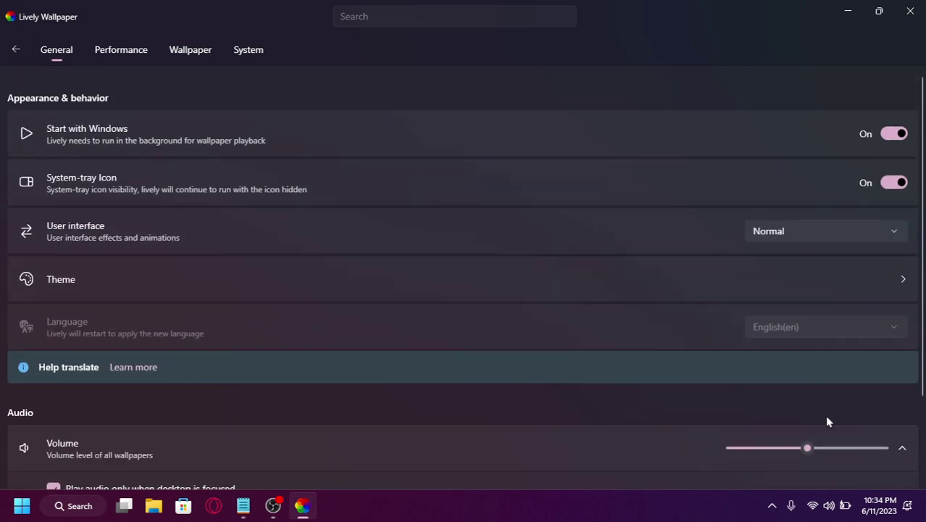
# Review Lively's performance and wallpaper settings, including playback rules, scaling fit, input and player plugins.
pyautogui.click(133, 60)
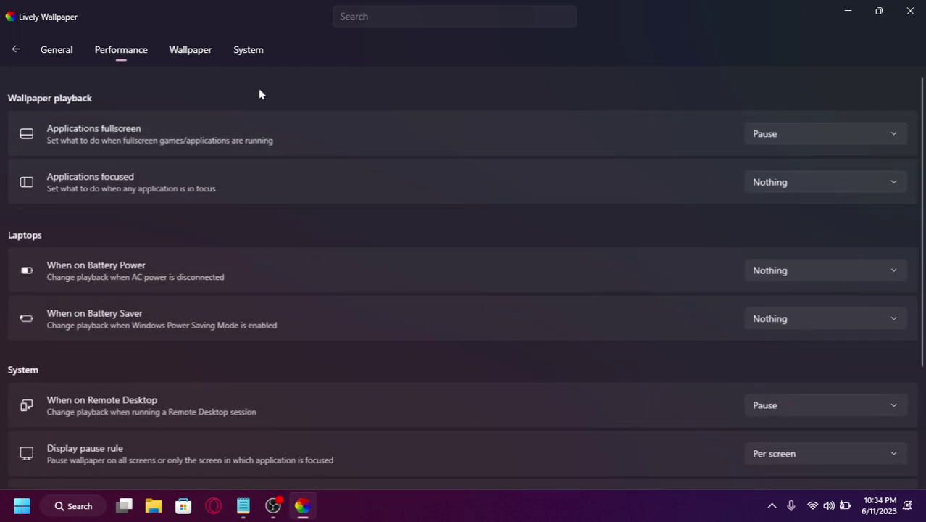
pyautogui.scroll(-2, 640, 217)
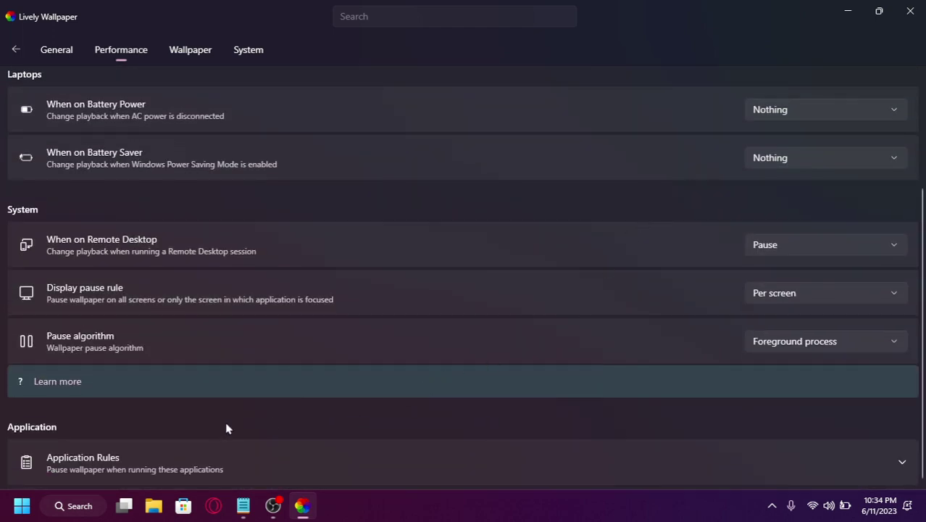
pyautogui.click(189, 63)
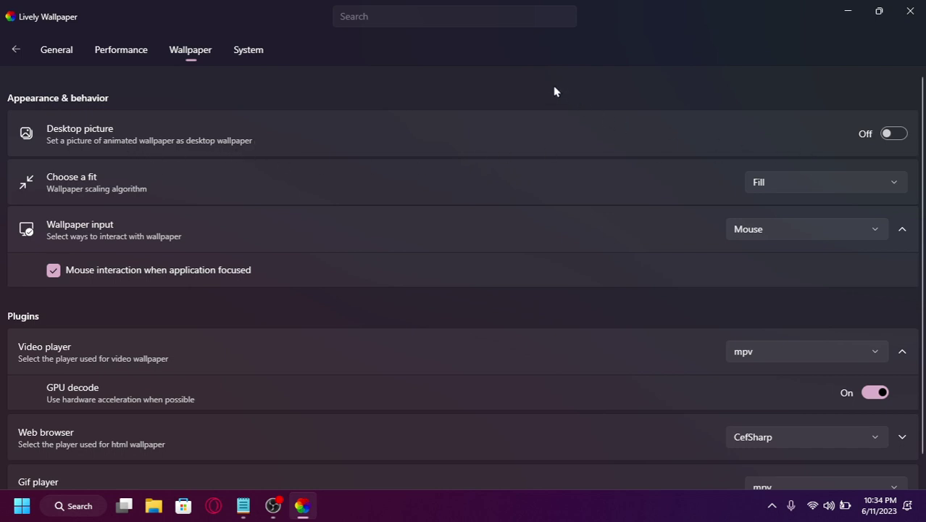
pyautogui.scroll(-1, 536, 93)
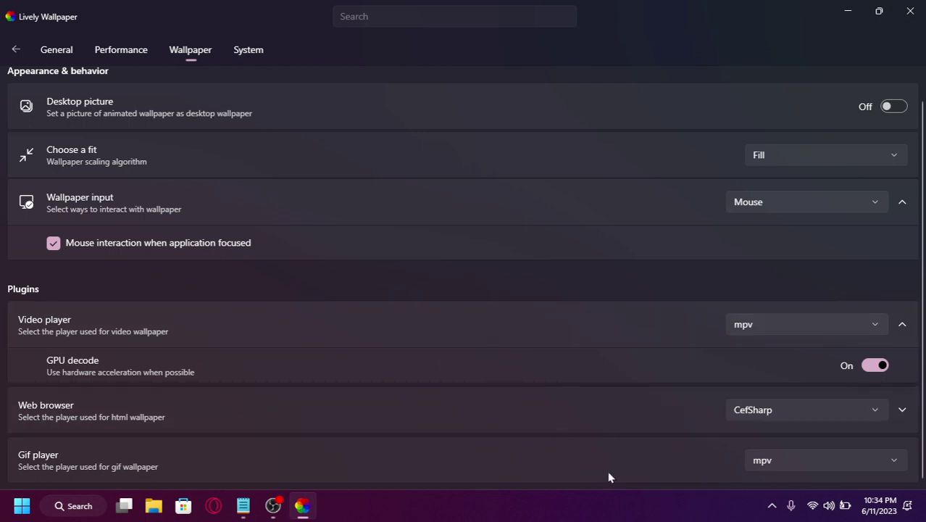
# In the system settings, try the Clear, Fluent and Wallpaper taskbar themes, ending with Wallpaper Fluent.
pyautogui.click(250, 53)
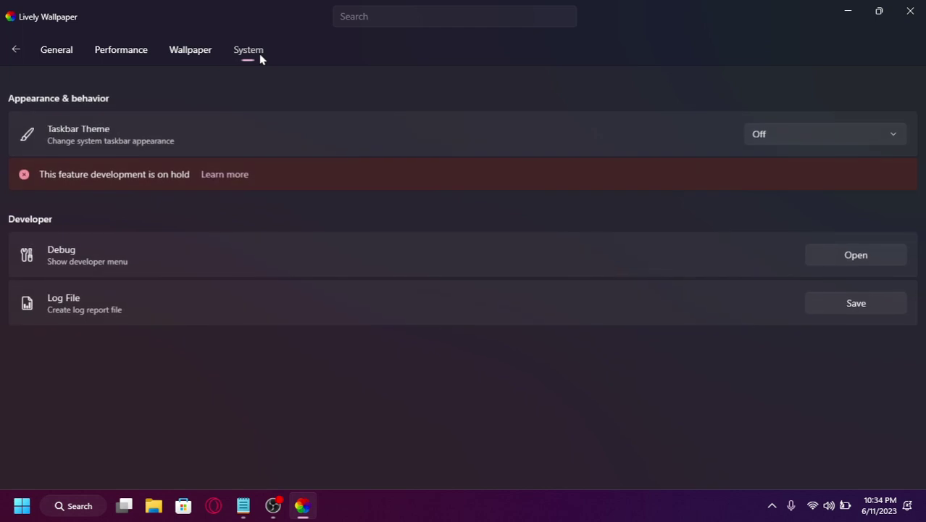
pyautogui.click(792, 143)
pyautogui.click(786, 160)
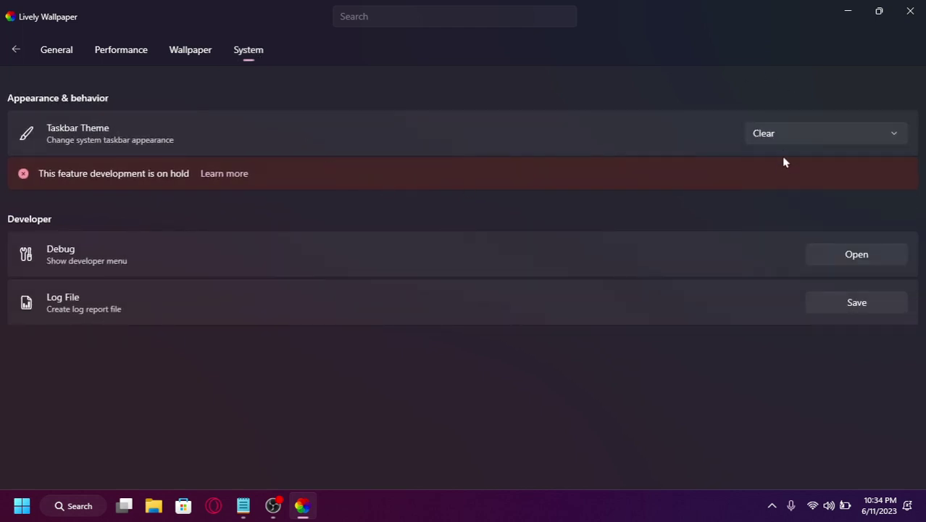
pyautogui.click(785, 143)
pyautogui.click(785, 161)
pyautogui.click(784, 137)
pyautogui.click(786, 160)
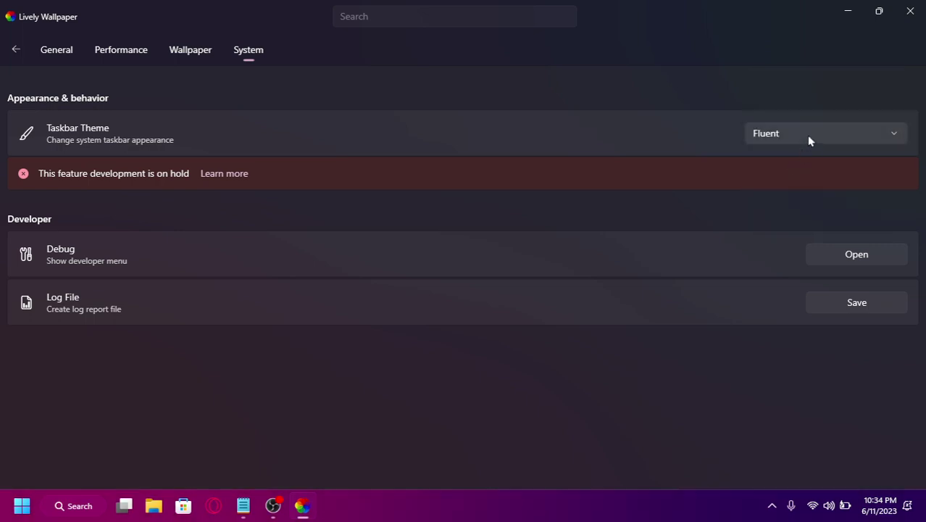
pyautogui.click(806, 135)
pyautogui.click(803, 160)
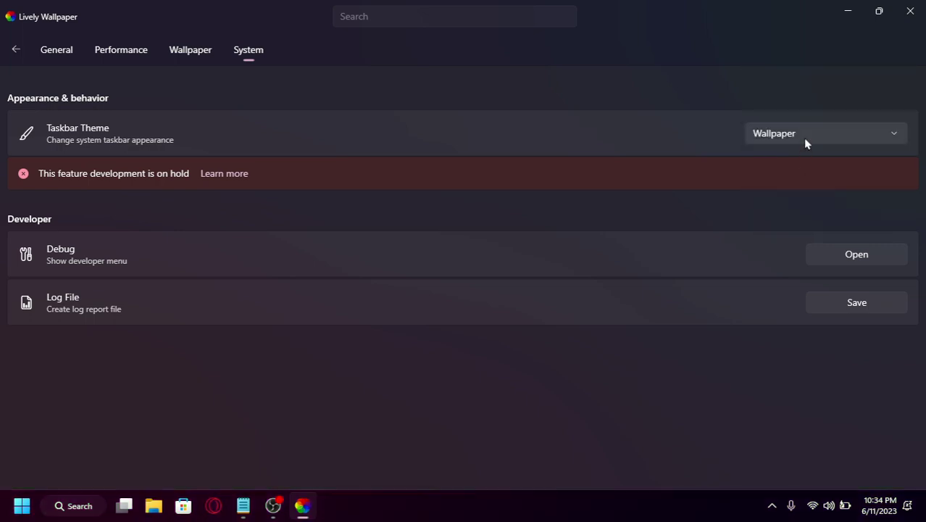
pyautogui.click(805, 139)
pyautogui.click(808, 158)
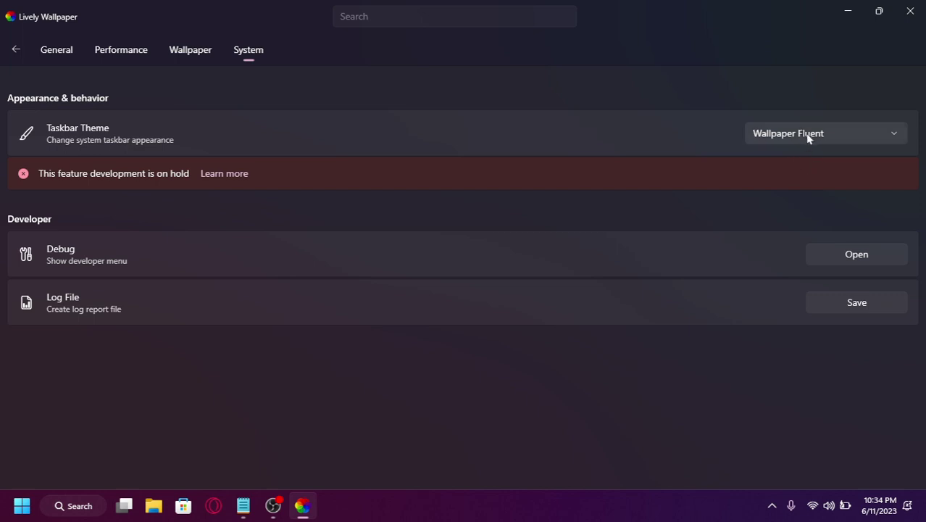
# Leave the settings for the wallpaper library, select Triangles & Light as the live wallpaper and show the desktop.
pyautogui.click(807, 137)
pyautogui.click(795, 42)
pyautogui.click(16, 49)
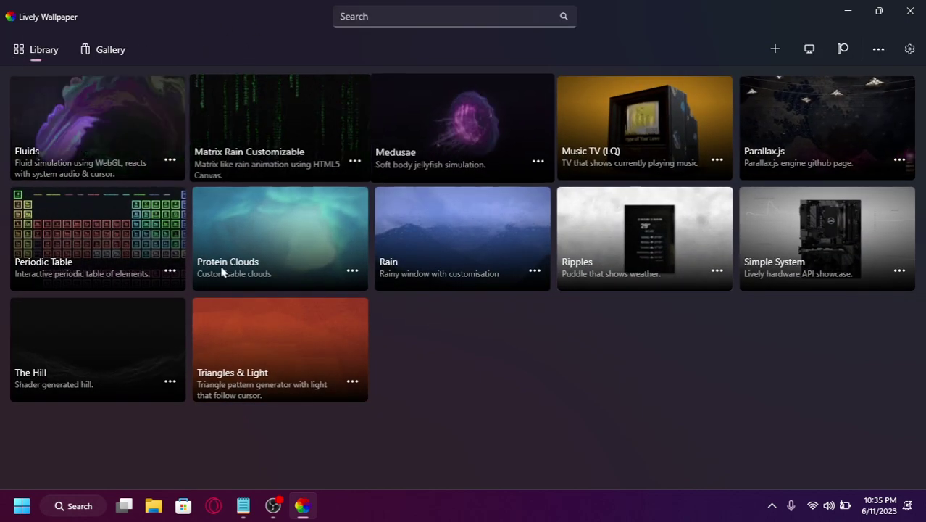
pyautogui.click(264, 361)
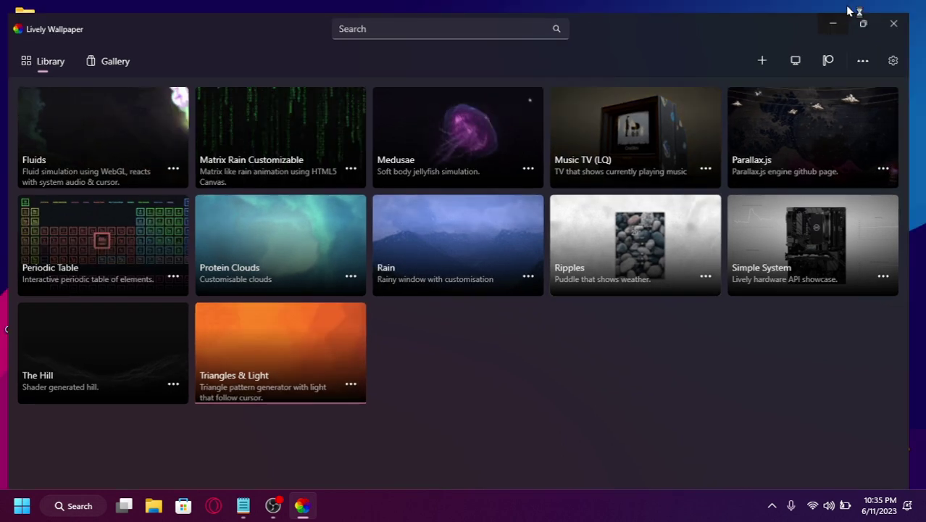
pyautogui.click(850, 10)
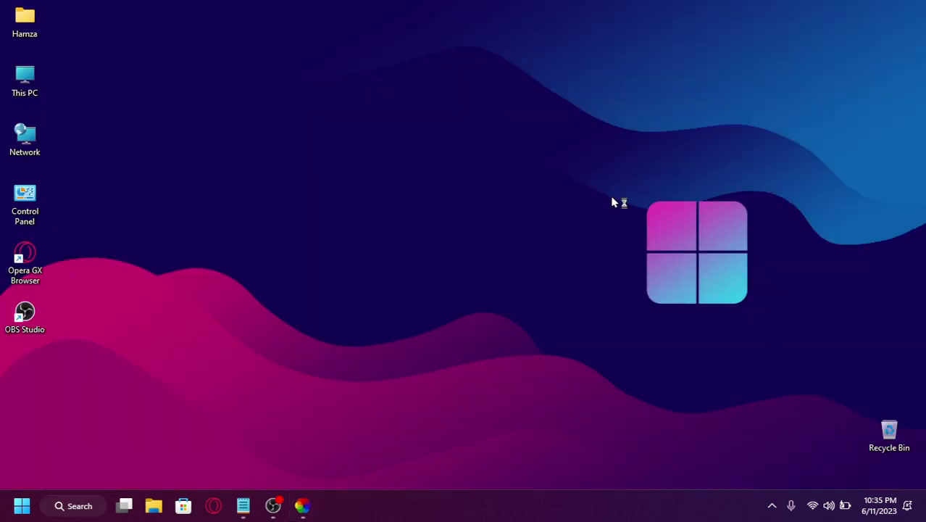
pyautogui.rightClick(390, 168)
pyautogui.click(378, 377)
# Reopen Lively, apply the Triangles & Light wallpaper again and view it on the desktop.
pyautogui.click(304, 505)
pyautogui.click(300, 364)
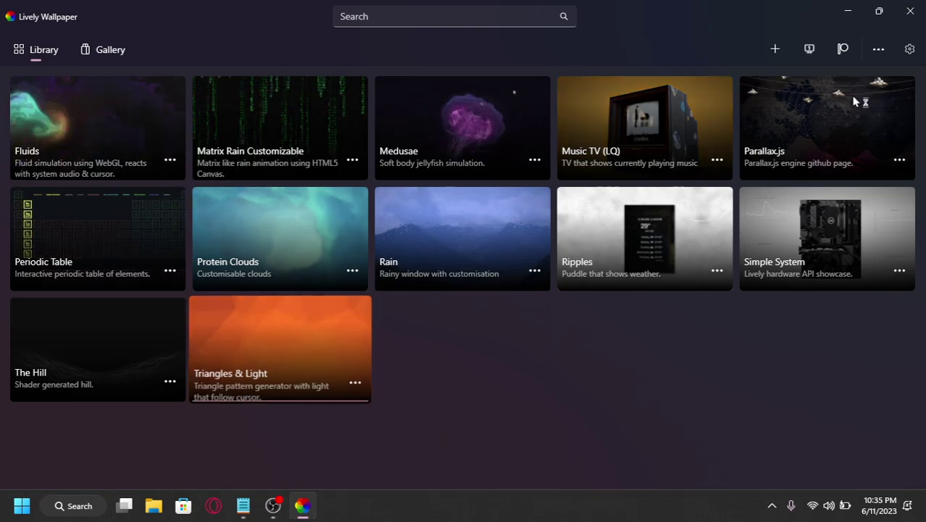
pyautogui.click(852, 13)
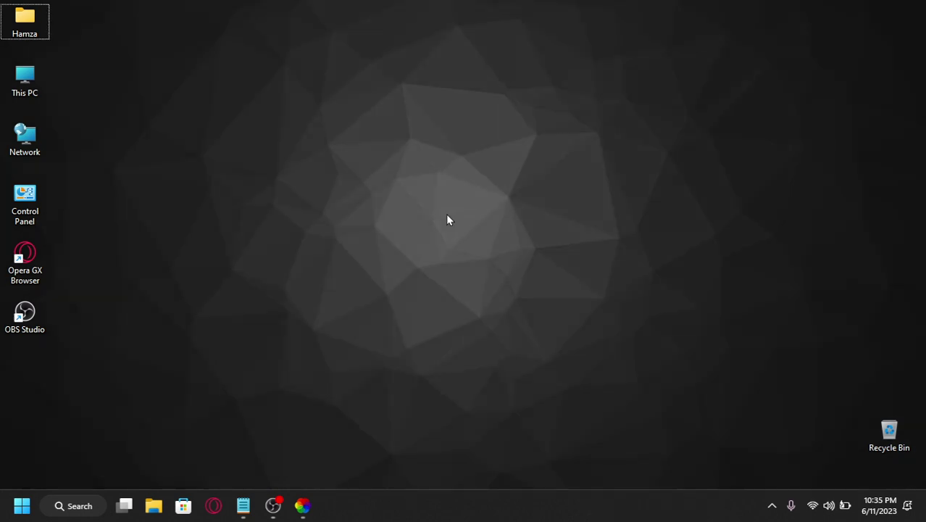
pyautogui.rightClick(446, 214)
pyautogui.click(507, 267)
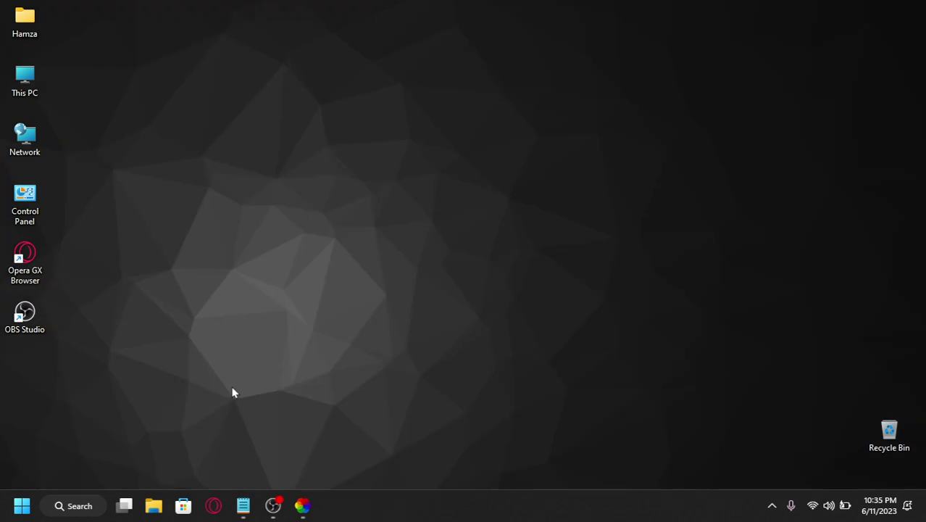
# In the Notepad note, add the line "You Can Also Apply Your Own Live Wallpaper For That Follow My Steps!" and minimize the window.
pyautogui.click(243, 505)
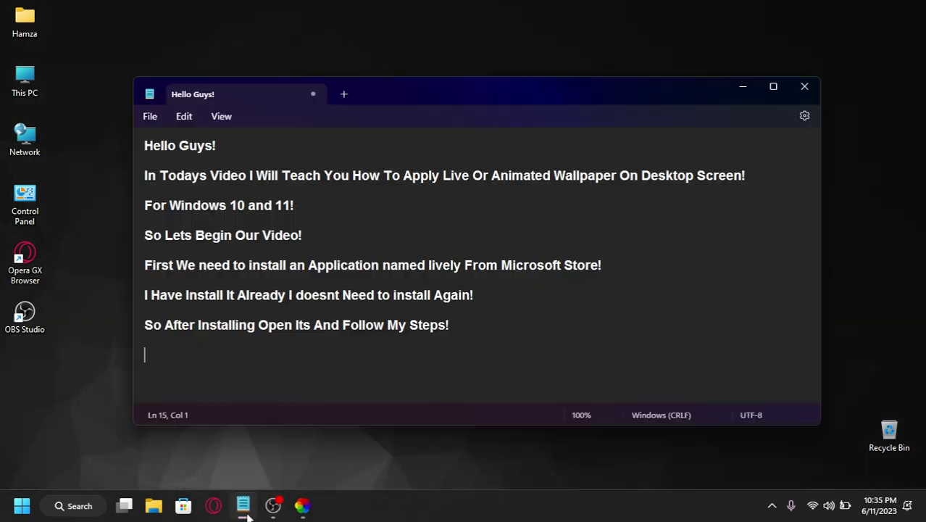
pyautogui.write('You')
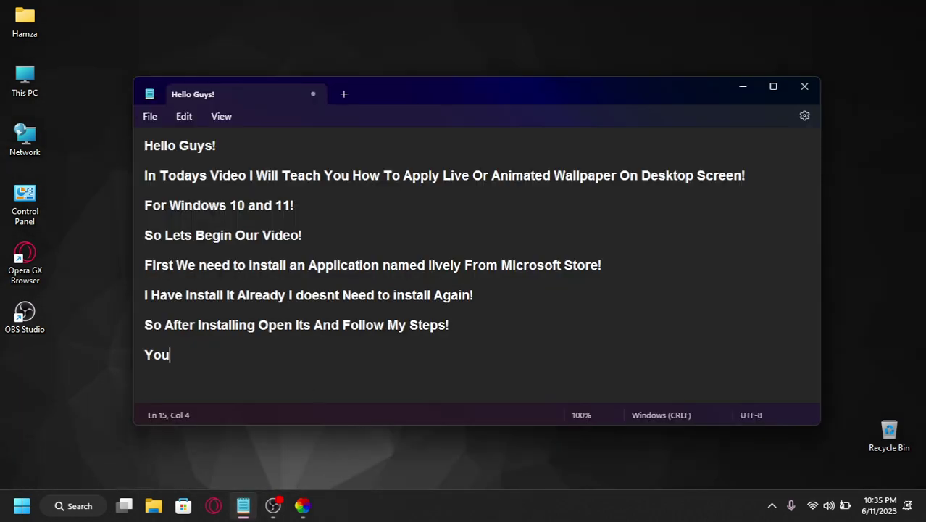
pyautogui.write(' Can Also Apply ')
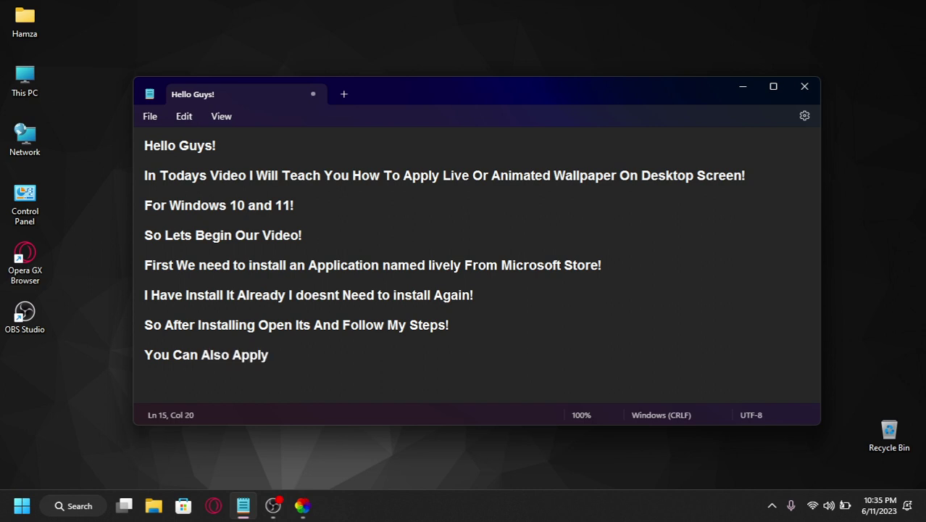
pyautogui.write('Your Own Liv')
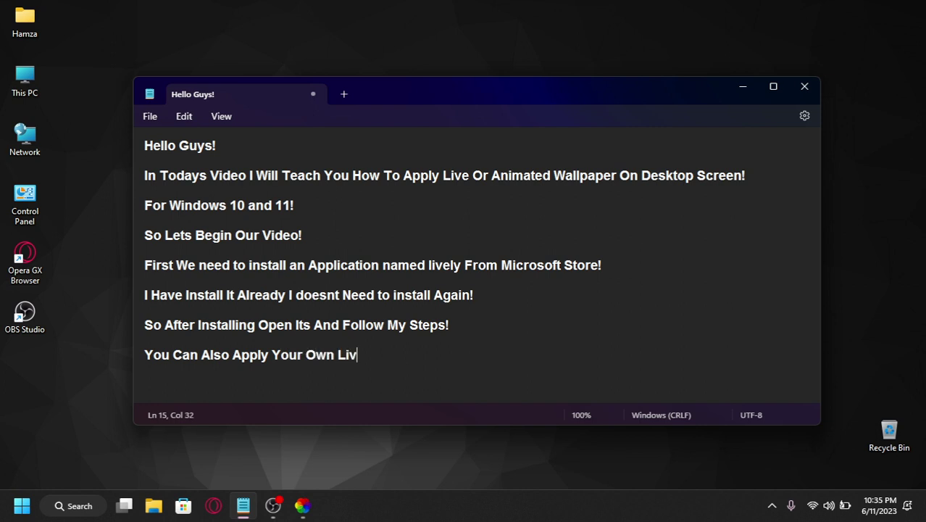
pyautogui.write('e Wallpaper F')
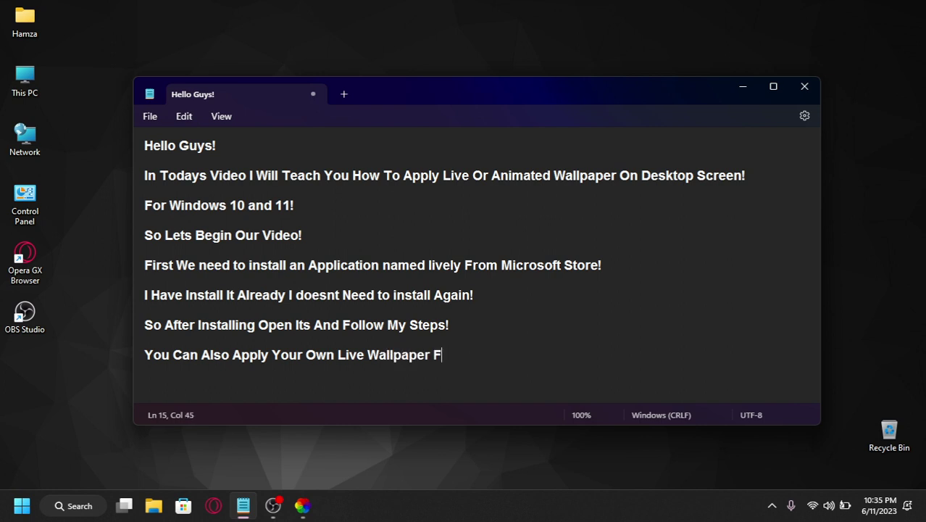
pyautogui.write('or That Follow M')
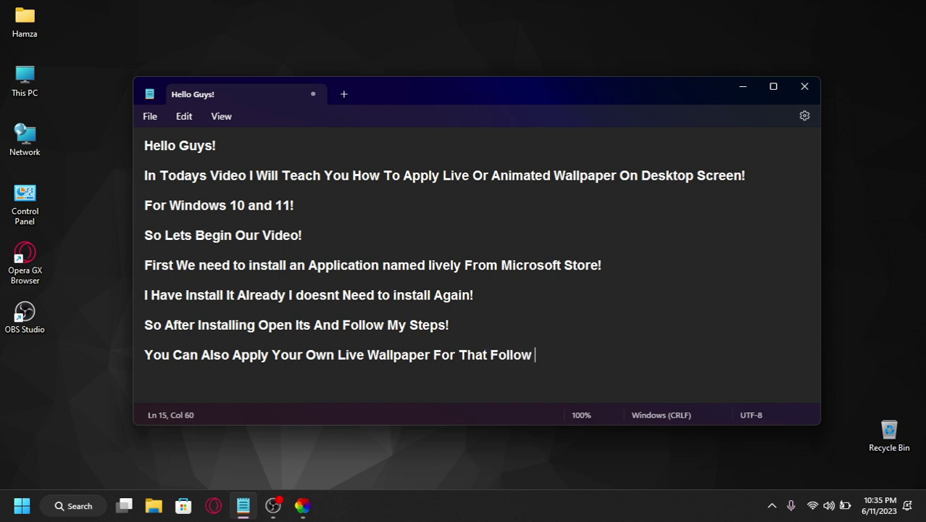
pyautogui.write('y Steps!')
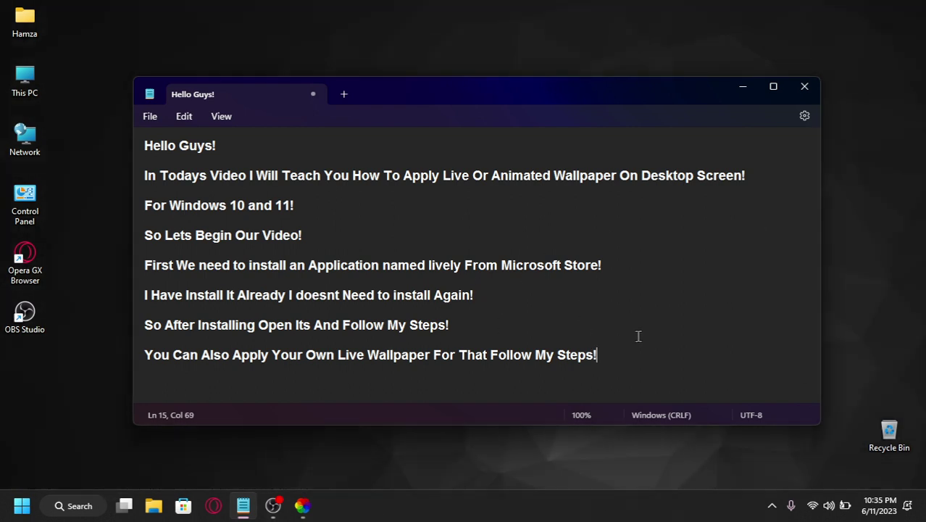
pyautogui.press('Return')
pyautogui.click(743, 86)
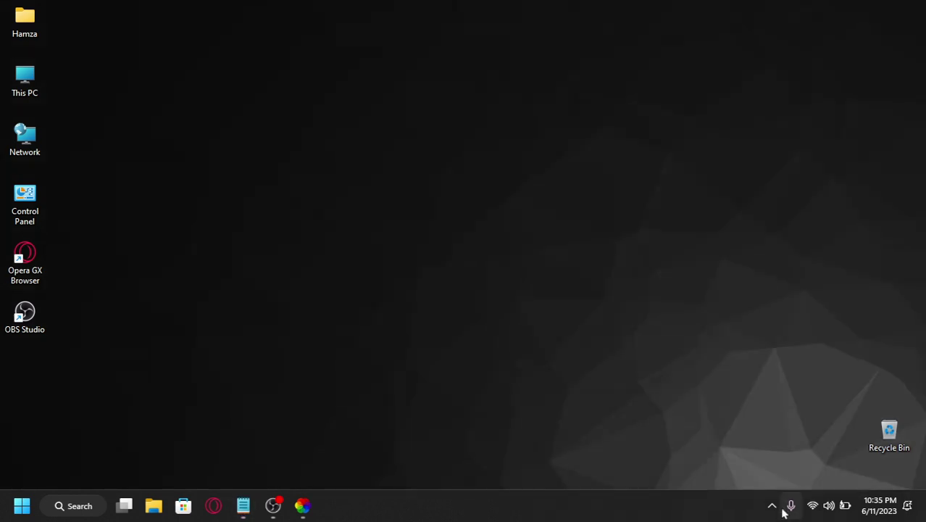
# Close the running live wallpaper through Lively's system tray icon.
pyautogui.click(772, 505)
pyautogui.rightClick(759, 467)
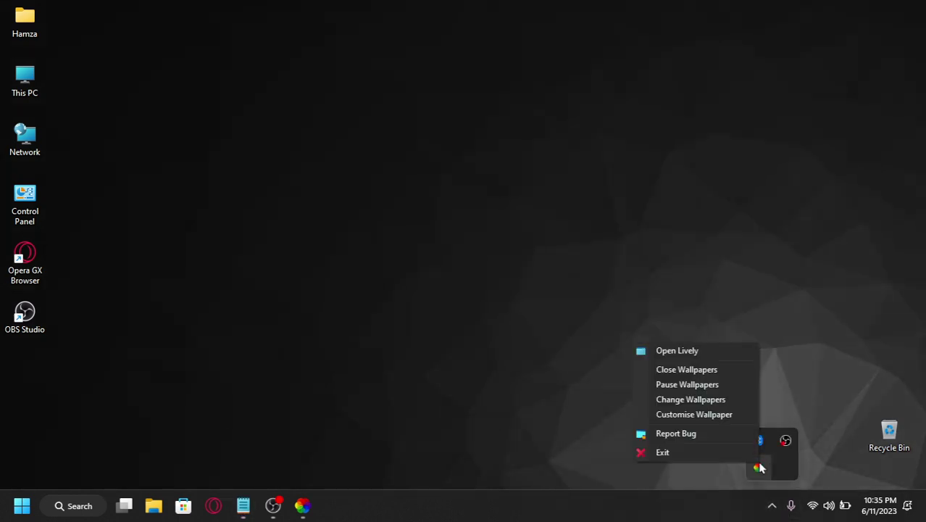
pyautogui.click(710, 370)
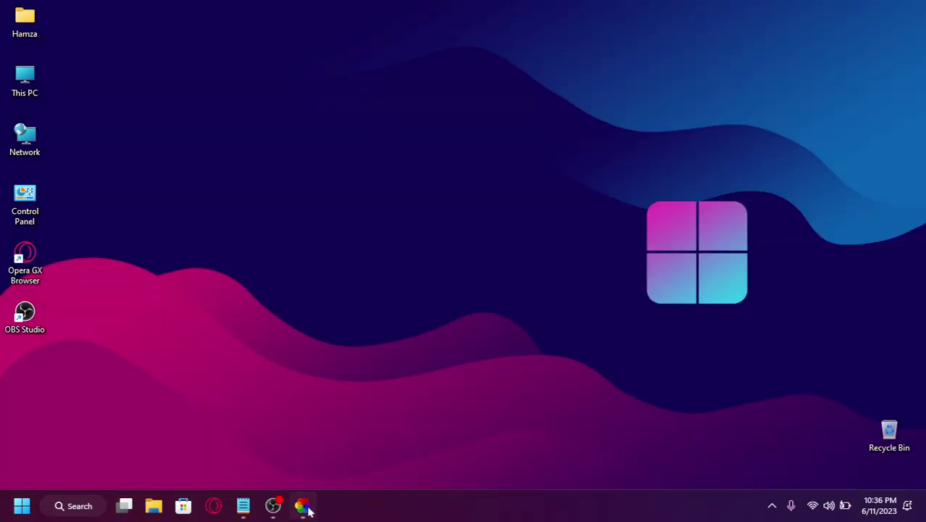
# In Lively, add the Mountains file from the Videos folder as a new wallpaper.
pyautogui.click(302, 505)
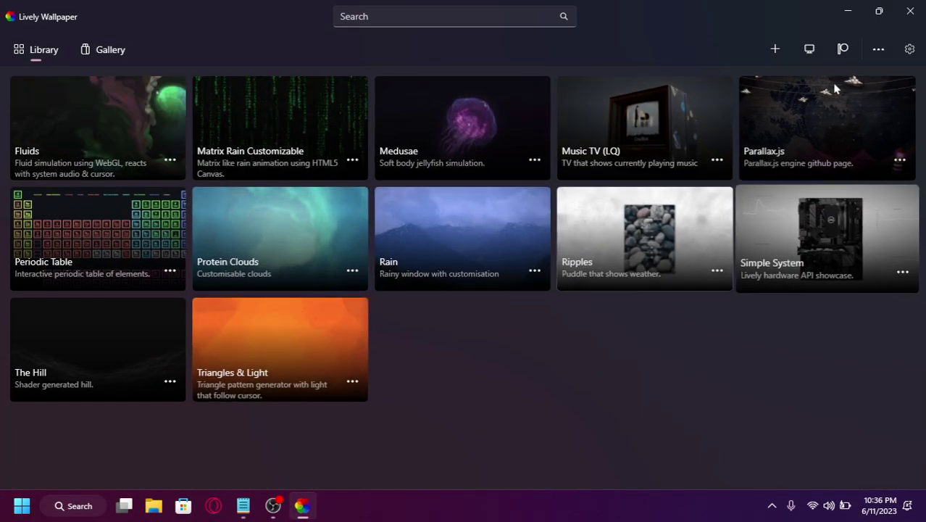
pyautogui.click(773, 51)
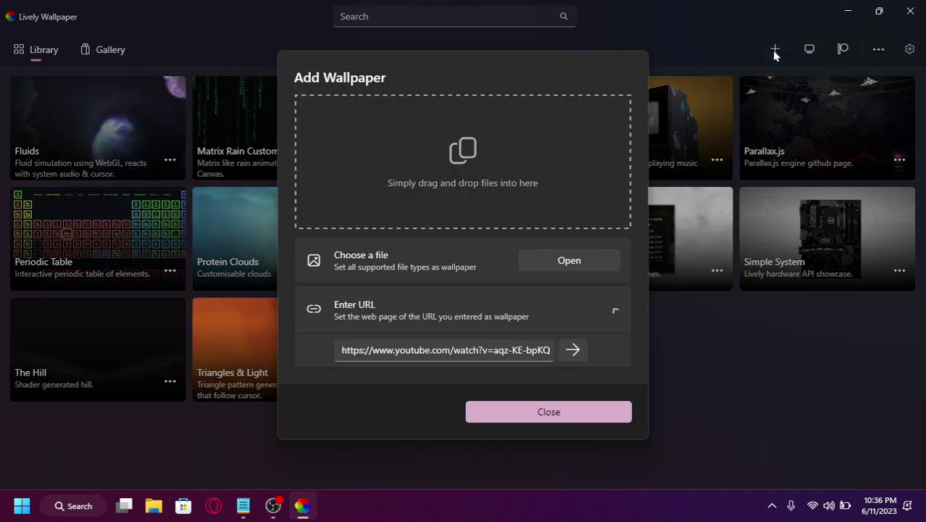
pyautogui.click(569, 261)
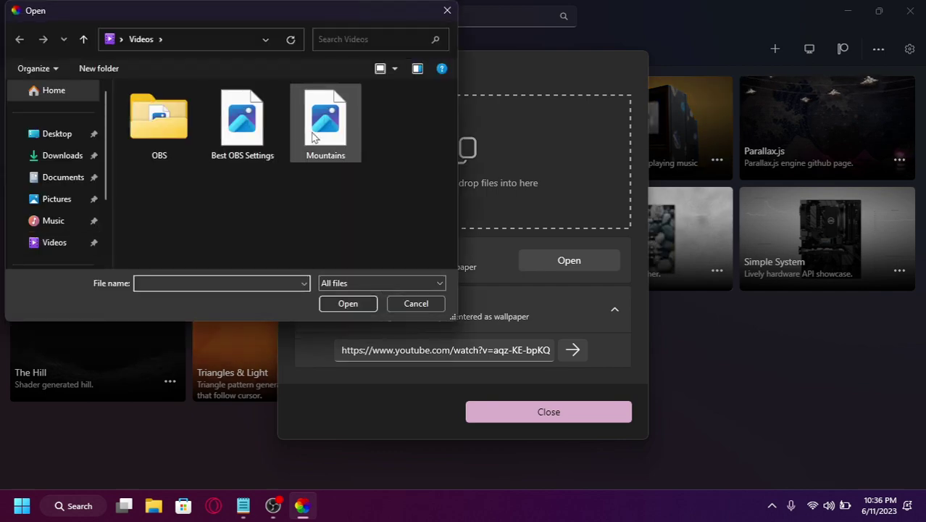
pyautogui.click(330, 137)
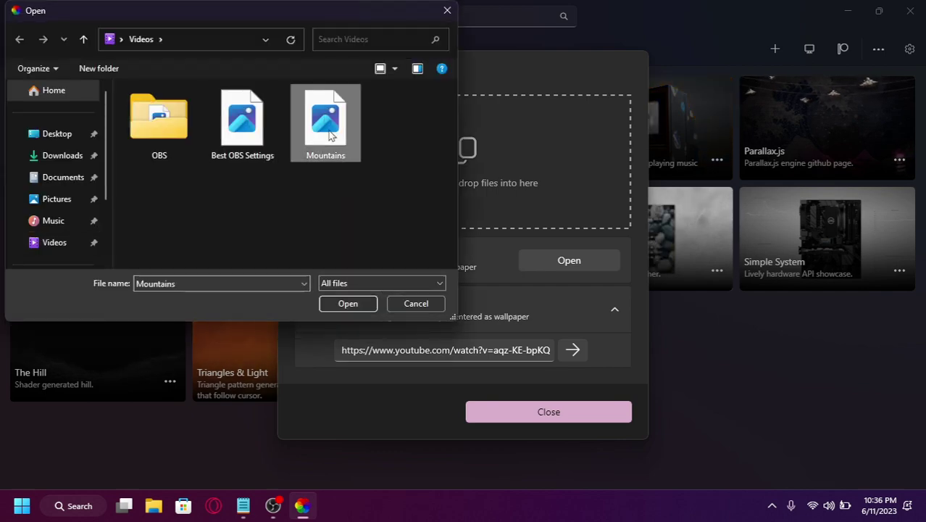
pyautogui.click(347, 303)
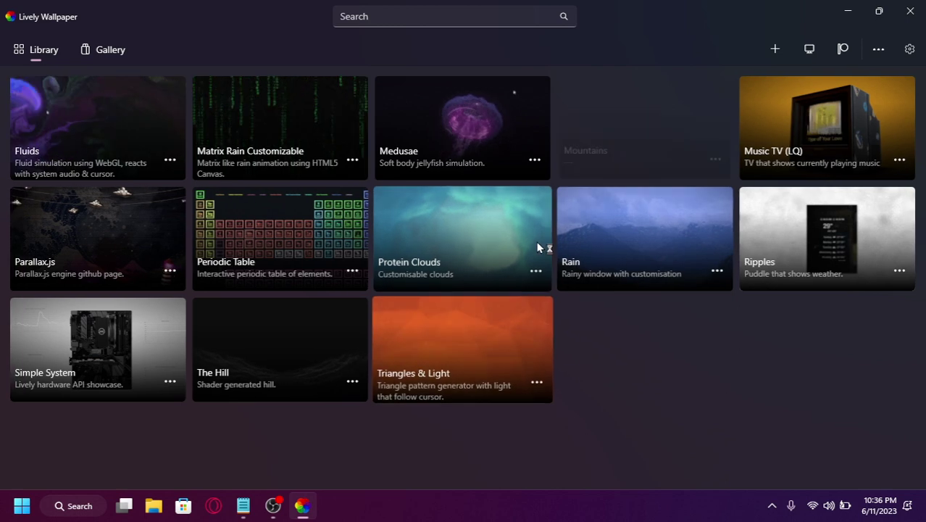
pyautogui.click(616, 133)
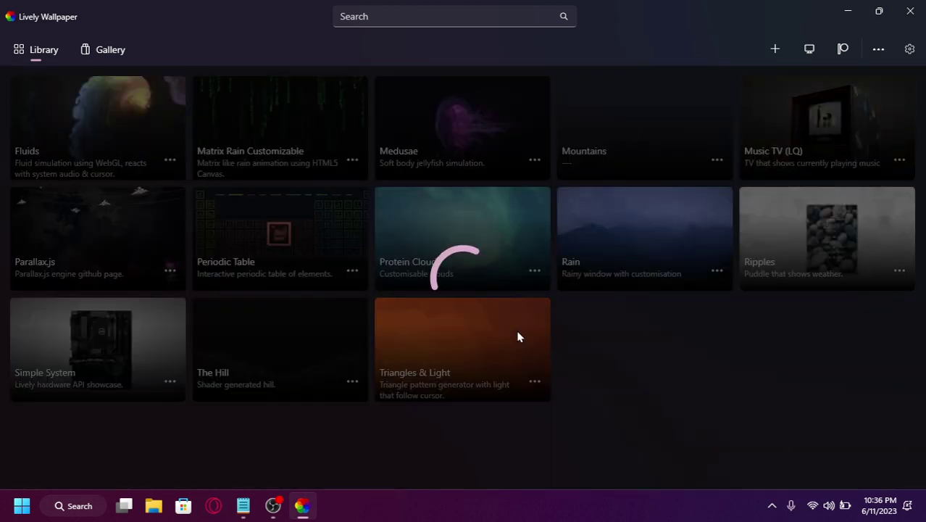
# Give the Mountains wallpaper the description "Just Floting Clouds With Mountains!".
pyautogui.click(404, 289)
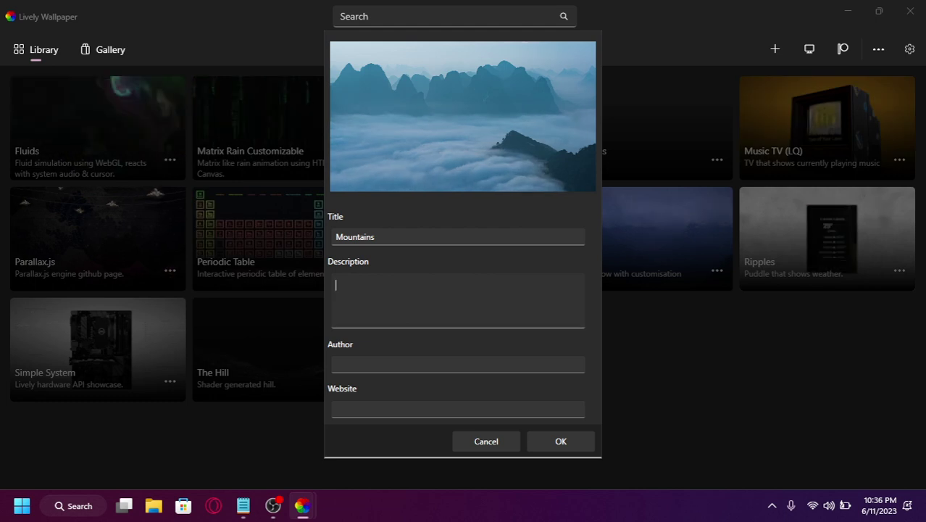
pyautogui.write('Jus')
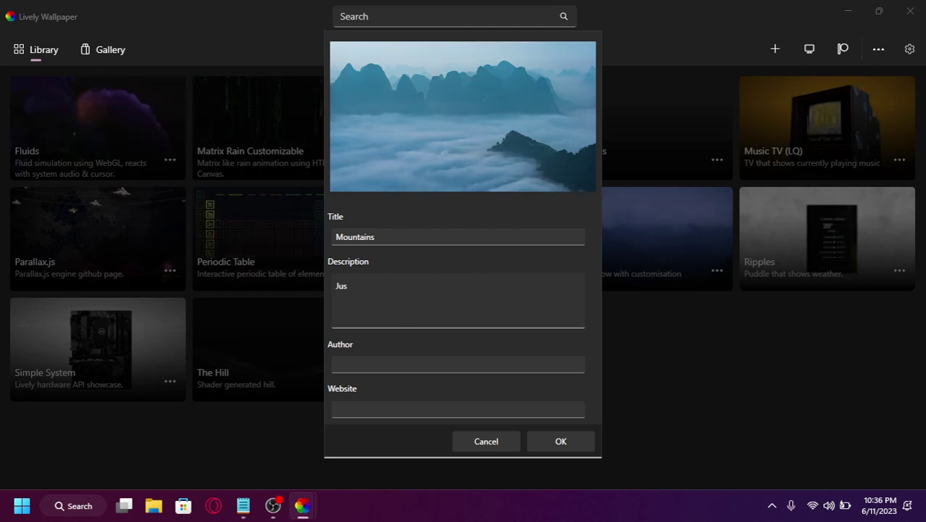
pyautogui.write('t Flotin')
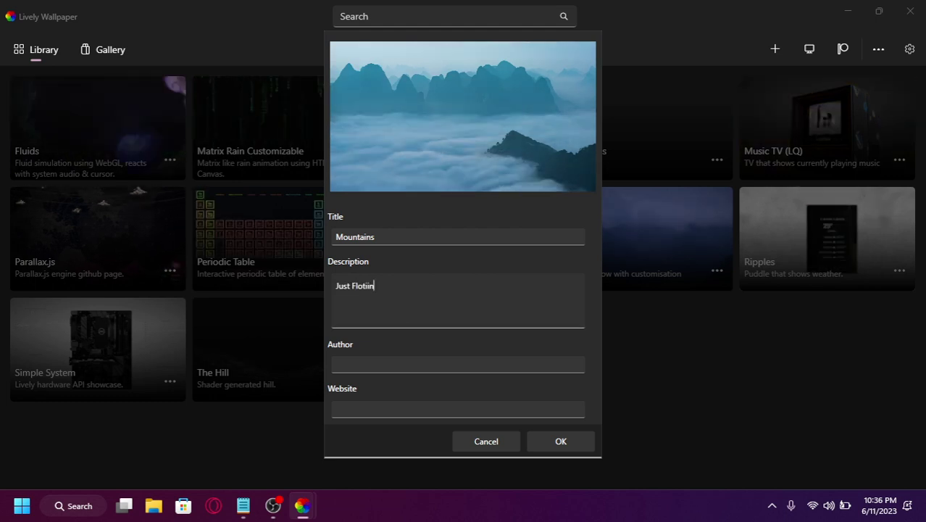
pyautogui.write('g')
pyautogui.press('BackSpace')
pyautogui.press('BackSpace')
pyautogui.press('BackSpace')
pyautogui.write('in')
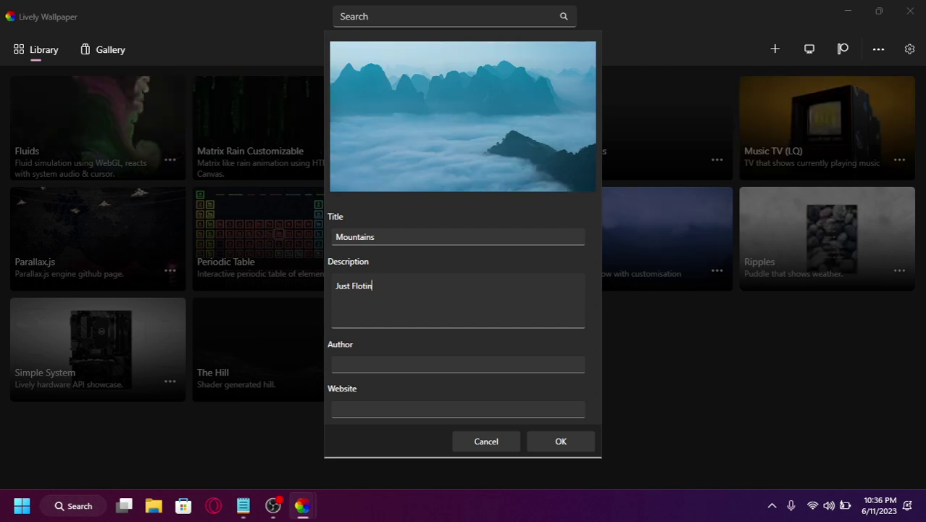
pyautogui.write('g C')
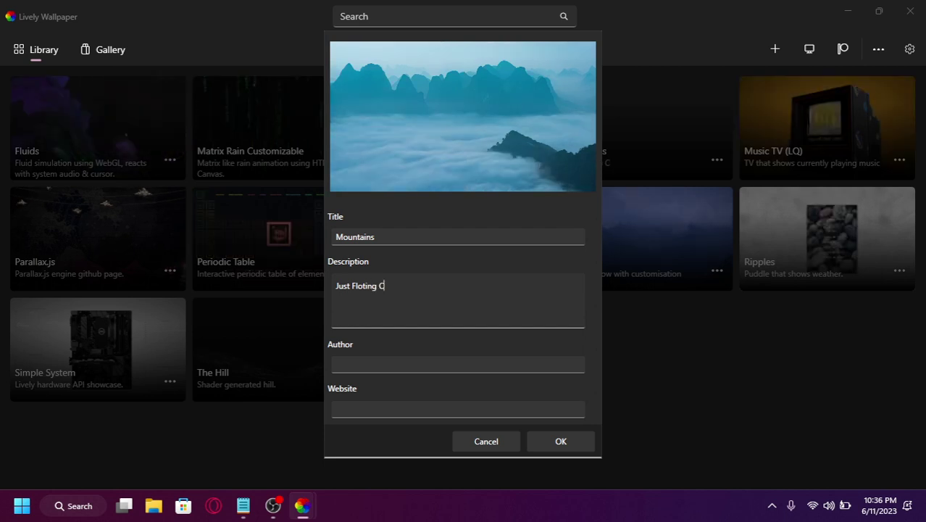
pyautogui.write('louds An')
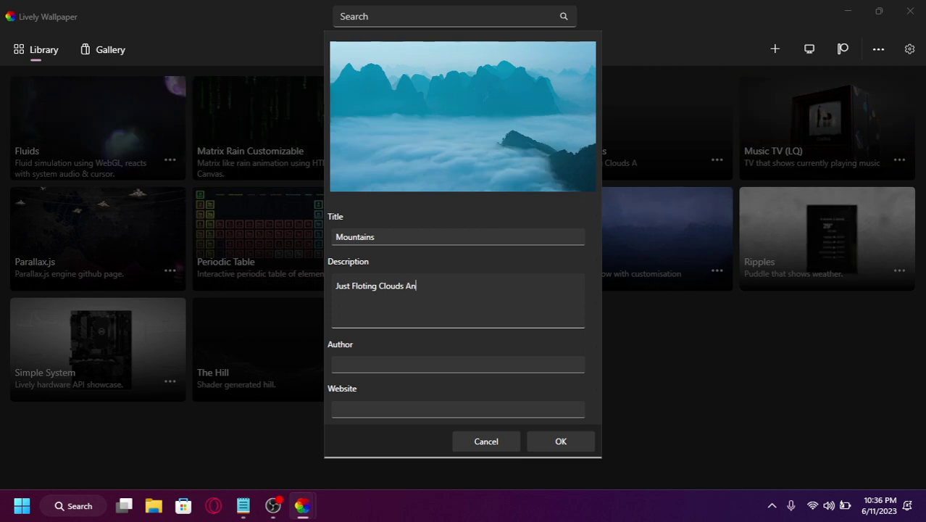
pyautogui.write('d')
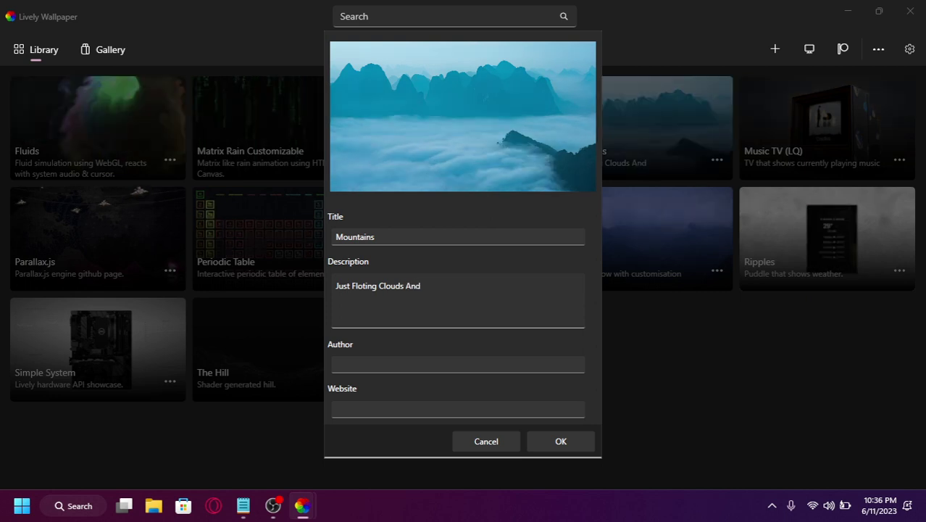
pyautogui.press('BackSpace')
pyautogui.press('BackSpace')
pyautogui.press('BackSpace')
pyautogui.write('With ')
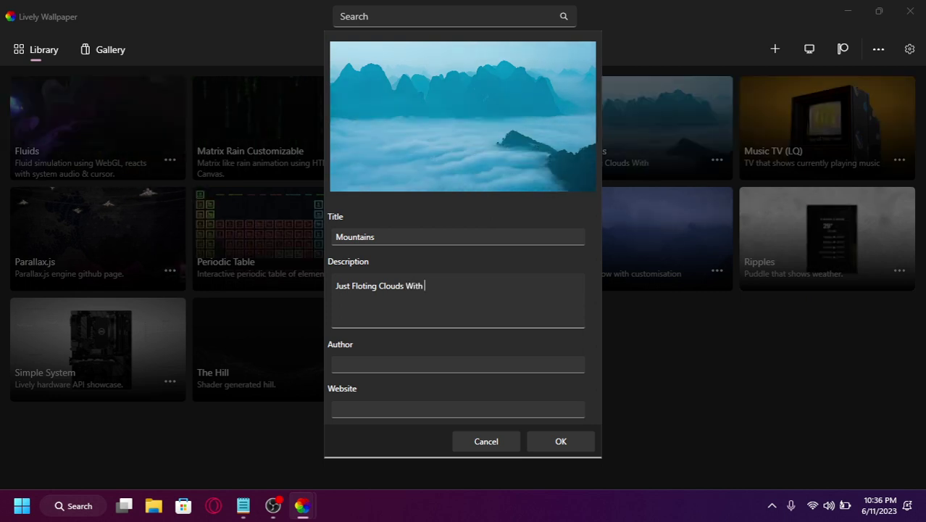
pyautogui.write('Monta')
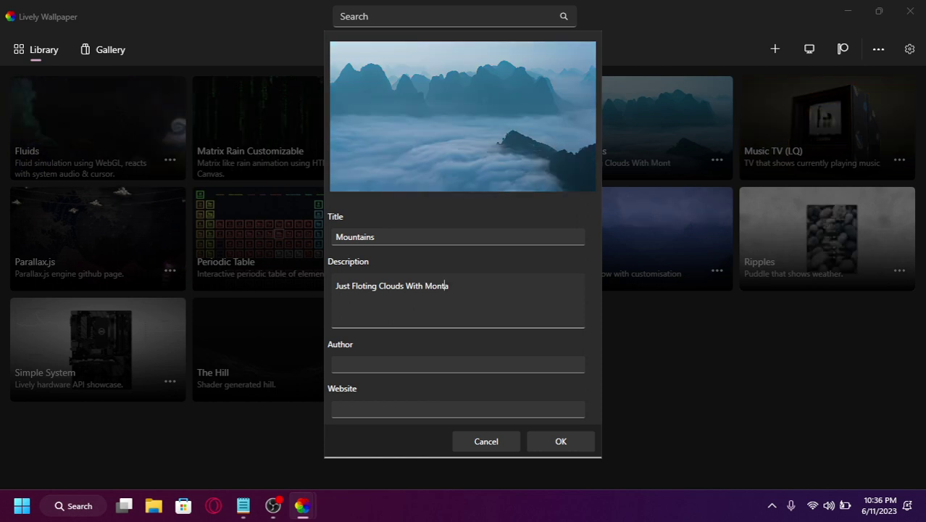
pyautogui.write('ins')
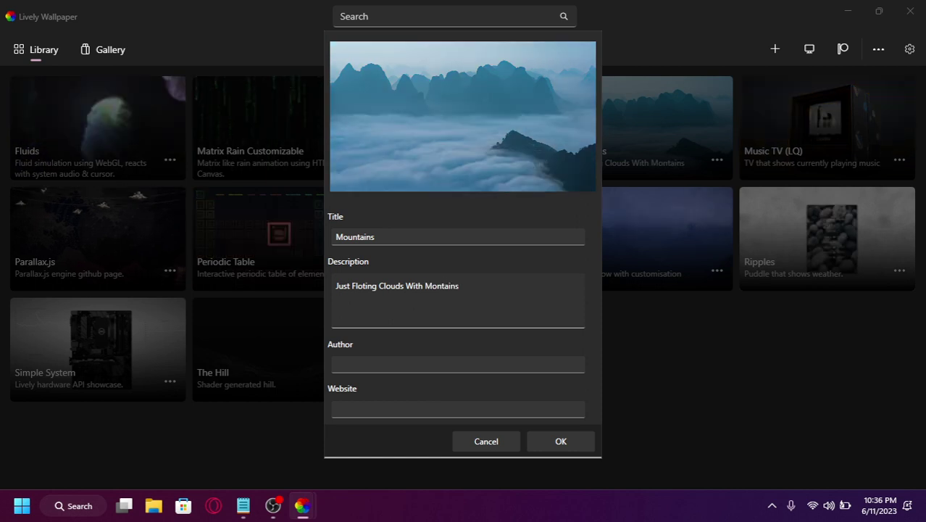
pyautogui.press('BackSpace')
pyautogui.press('BackSpace')
pyautogui.press('BackSpace')
pyautogui.press('BackSpace')
pyautogui.press('BackSpace')
pyautogui.press('BackSpace')
pyautogui.write('un')
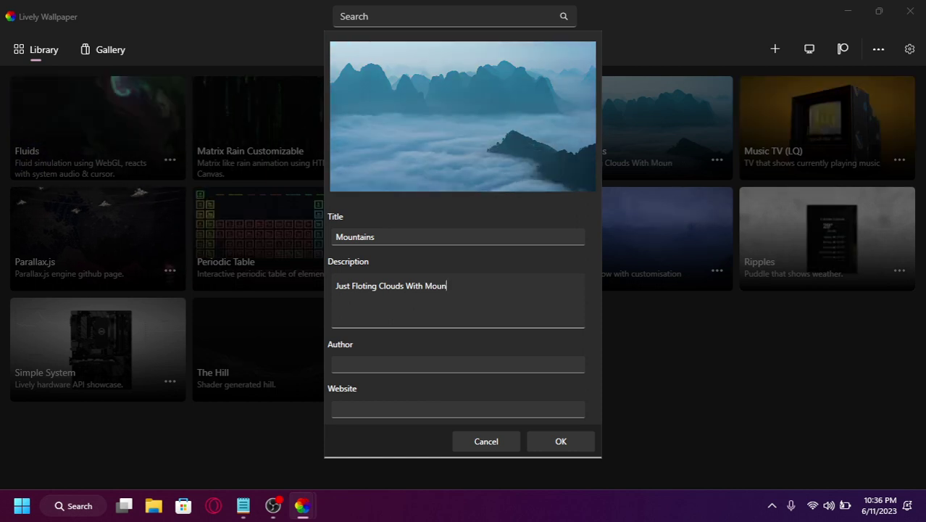
pyautogui.write('tain')
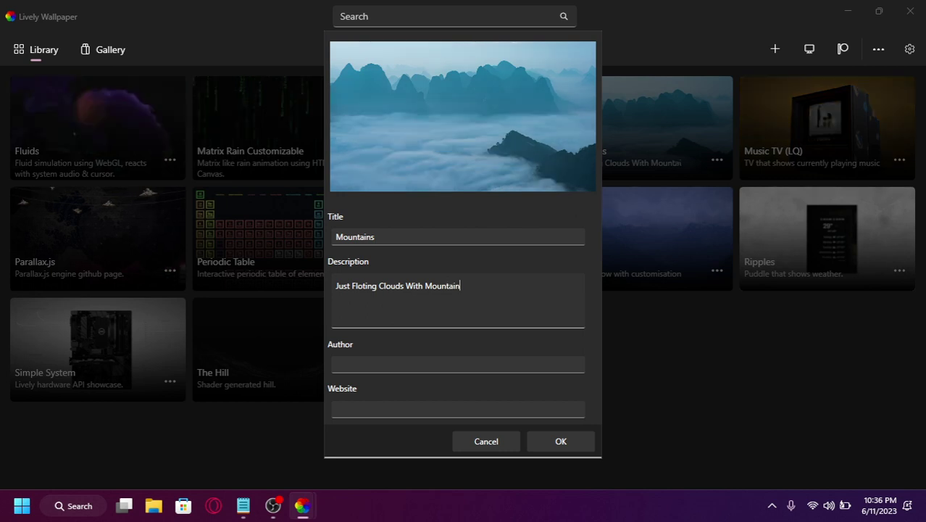
pyautogui.write('s!')
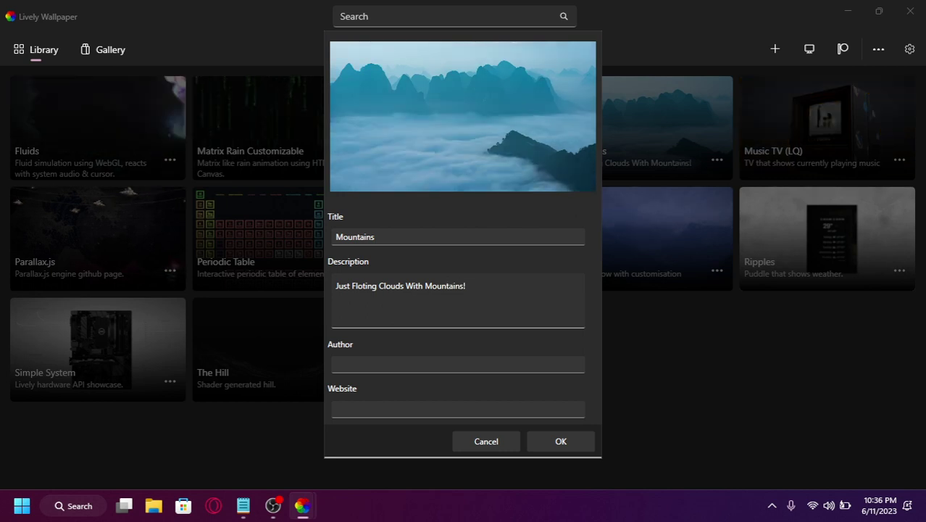
# Change the Mountains wallpaper's description to "Just Floting Clouds With Mountains." and confirm its details.
pyautogui.press('BackSpace')
pyautogui.write('.')
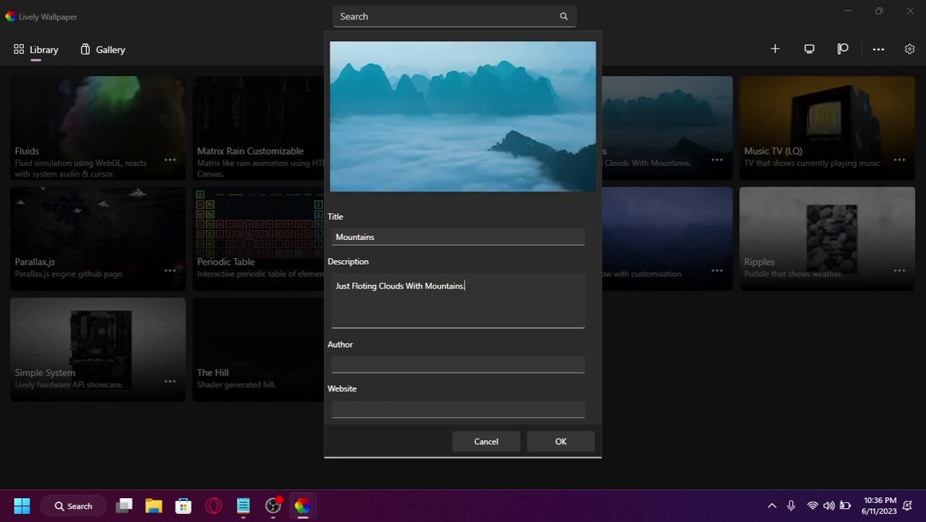
pyautogui.click(580, 445)
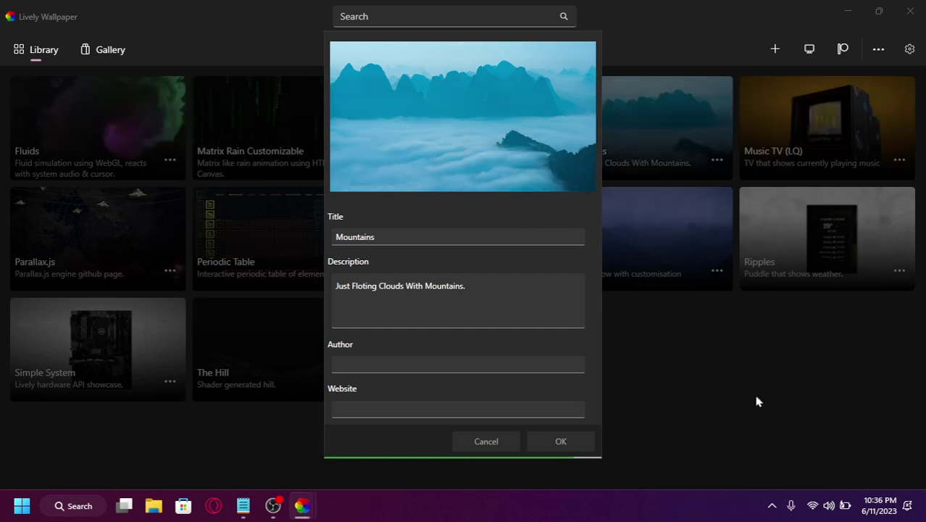
# Switch to the Notepad note and add the line "Let It Upload On It!" while the wallpaper is being imported.
pyautogui.click(244, 505)
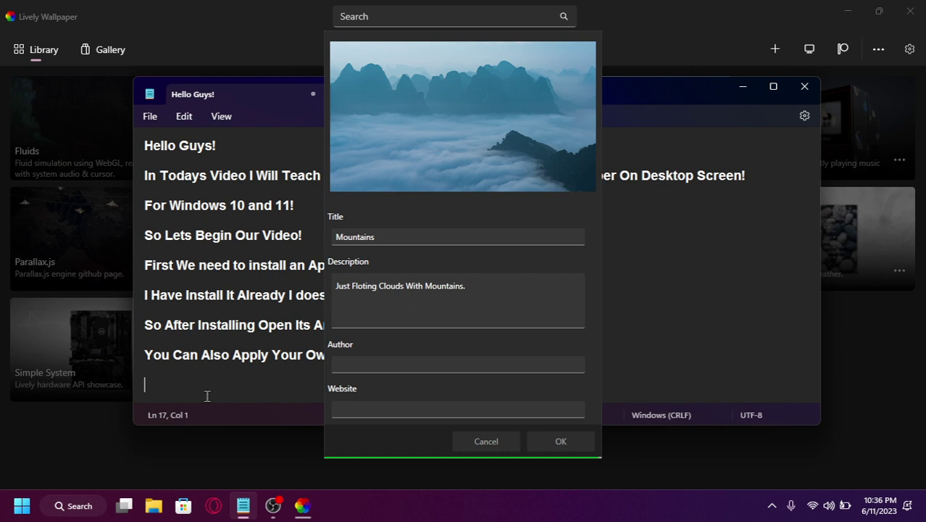
pyautogui.write('Let ')
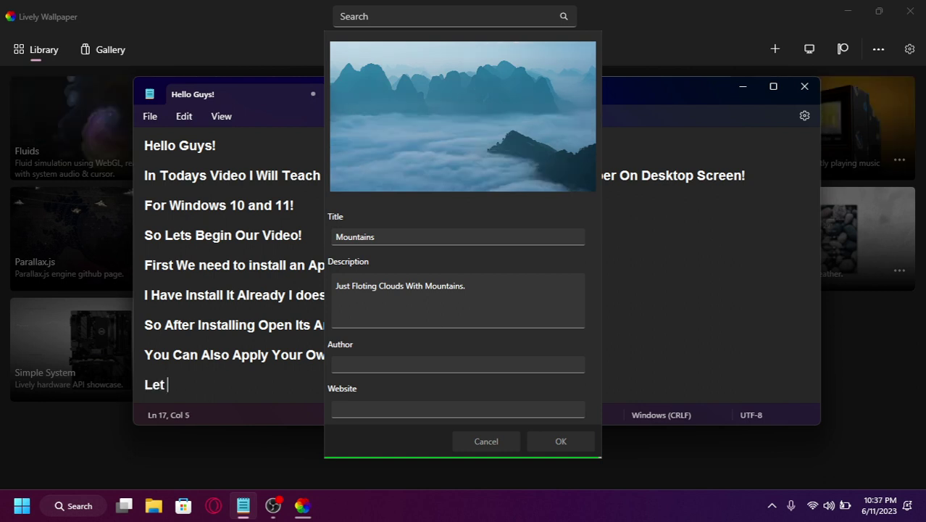
pyautogui.write('It Up')
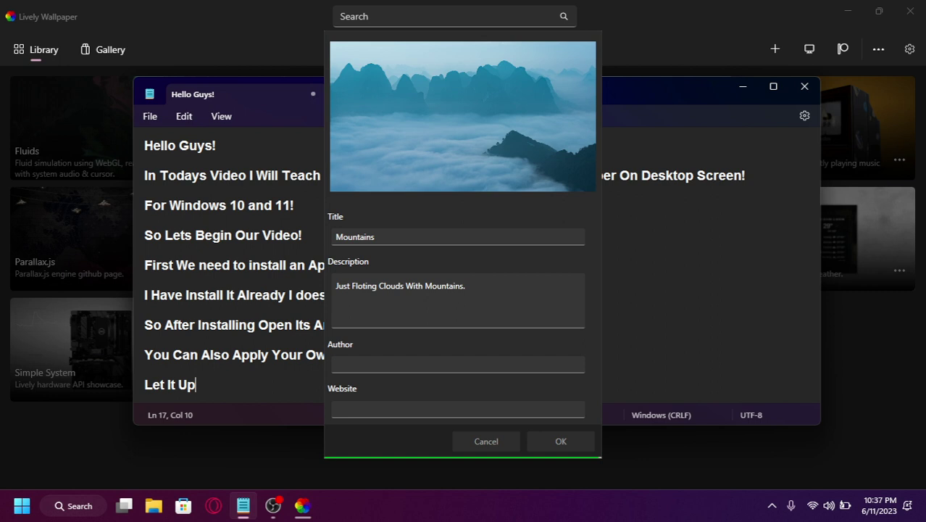
pyautogui.write('load ')
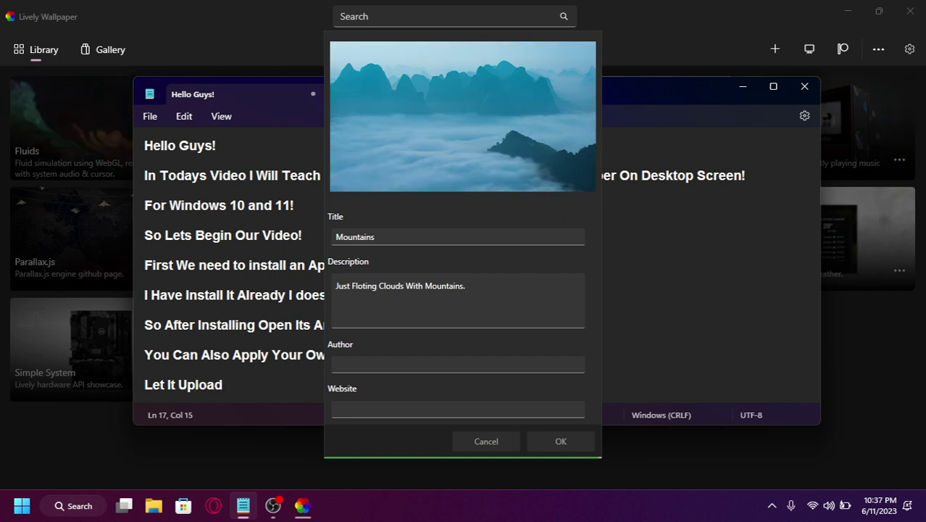
pyautogui.write('On It!')
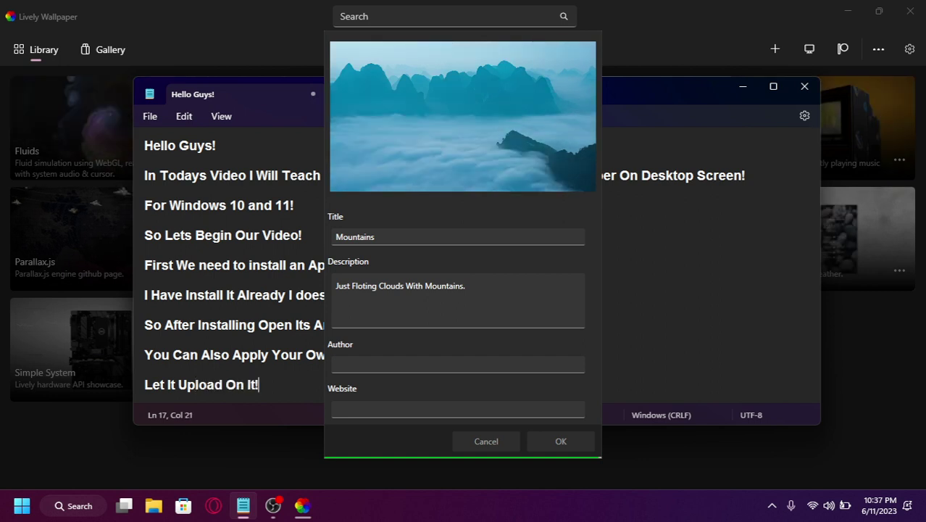
pyautogui.press('Return')
pyautogui.press('Return')
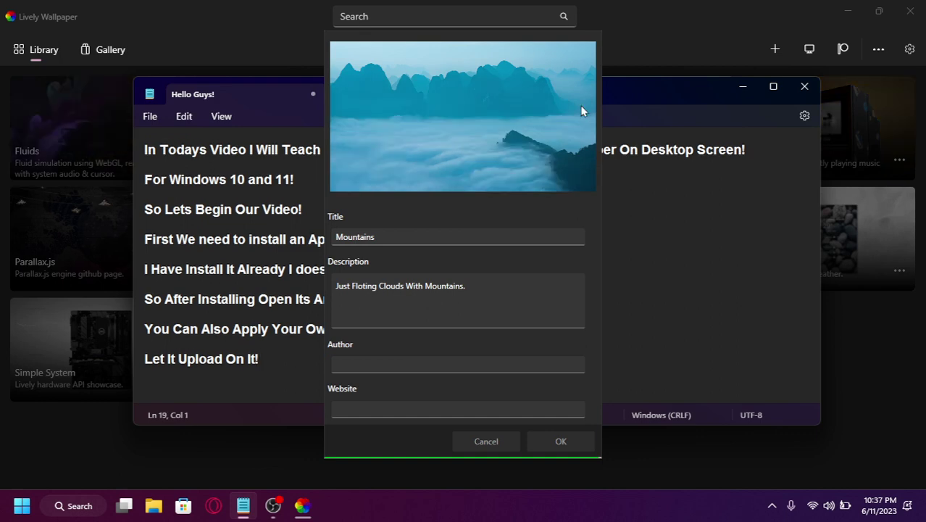
pyautogui.click(631, 376)
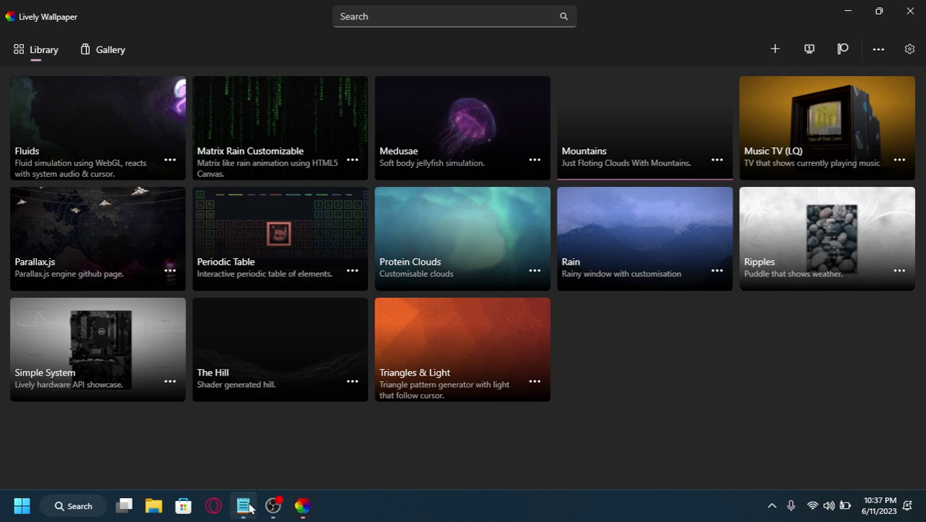
# Add the line "After Uploading Click on it!" to the Notepad note, and minimize Lively to show the desktop.
pyautogui.click(246, 507)
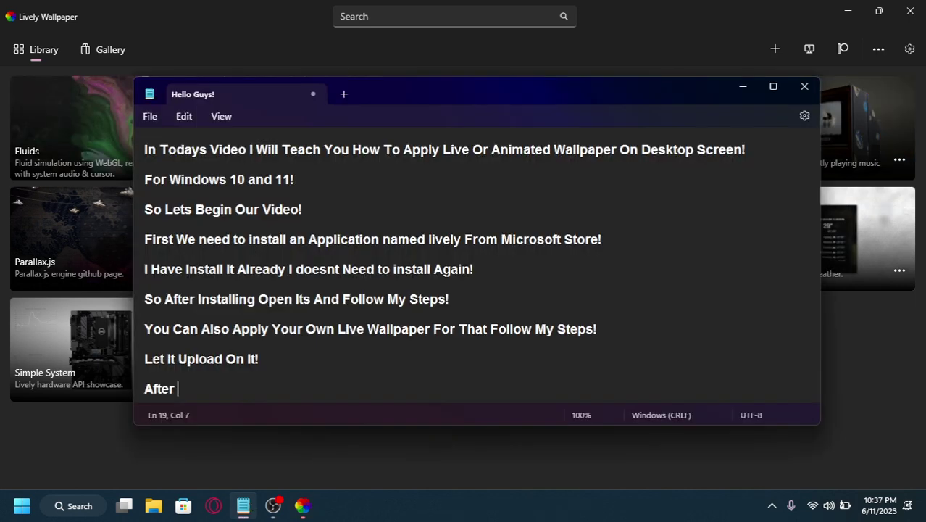
pyautogui.write('After Uploading ')
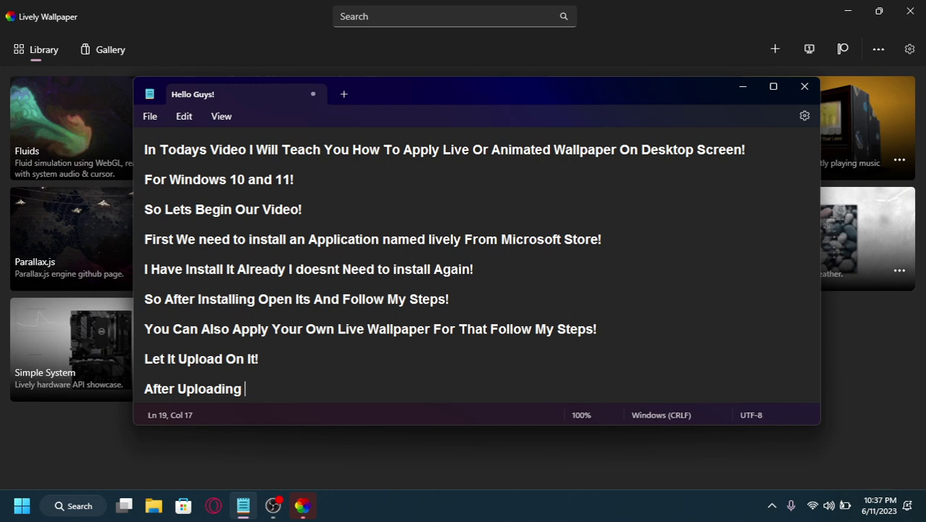
pyautogui.write('Click ')
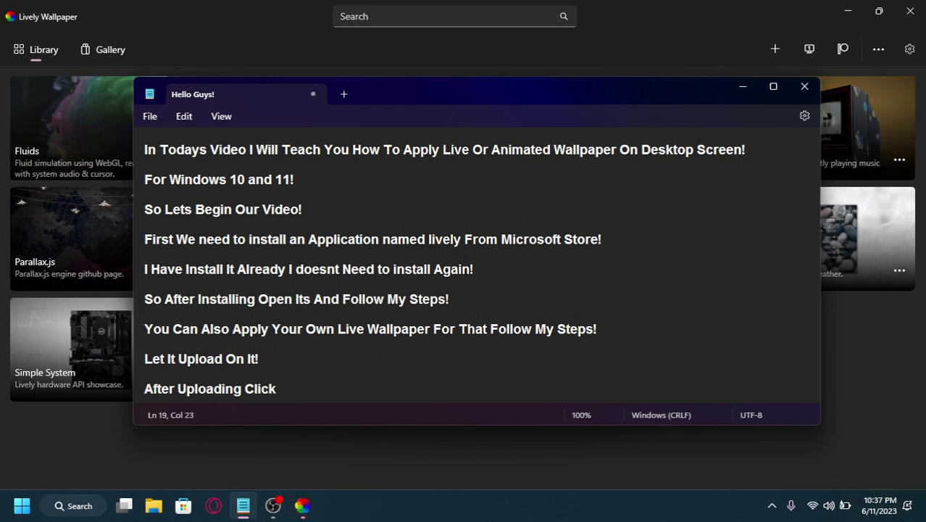
pyautogui.write('on it!')
pyautogui.press('Return')
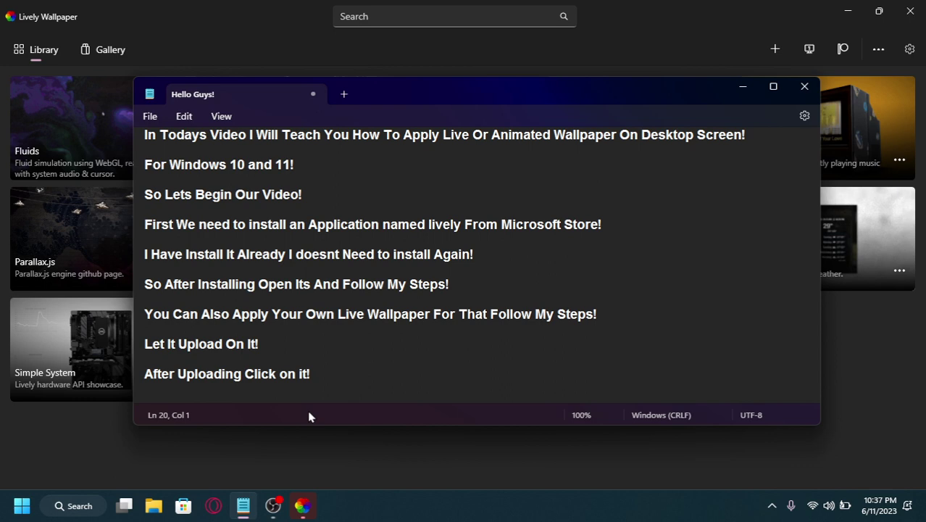
pyautogui.hotkey('alt', 'Tab')
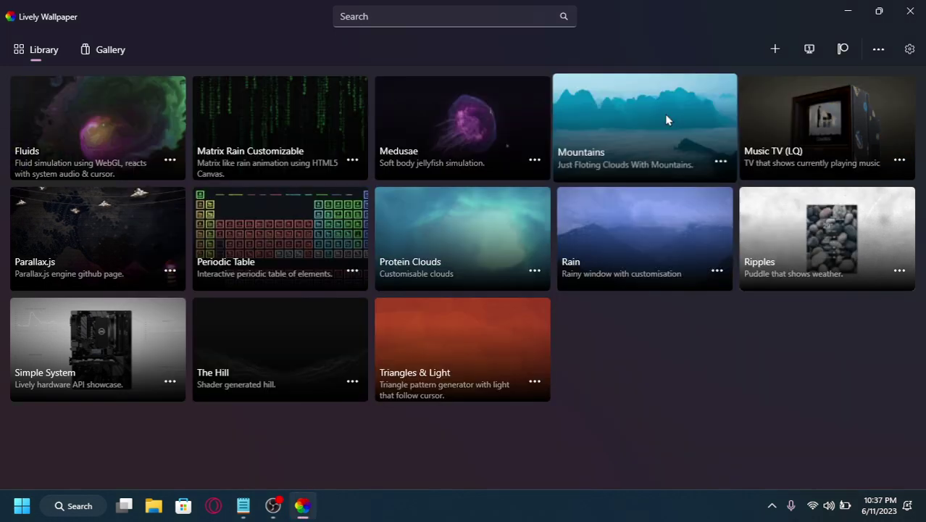
pyautogui.click(848, 15)
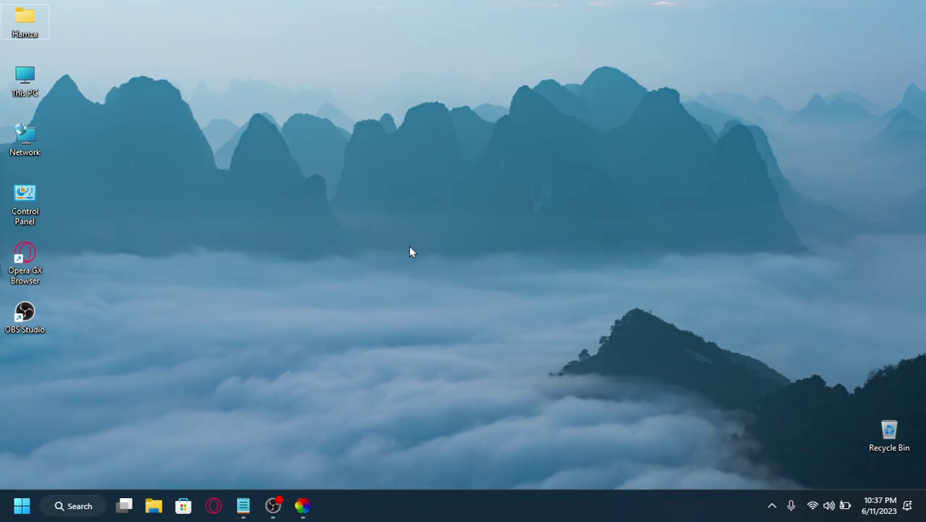
# In the Notepad note, add the line "Now As You Can See My Own Live Wallpaper Applied So That All".
pyautogui.click(251, 512)
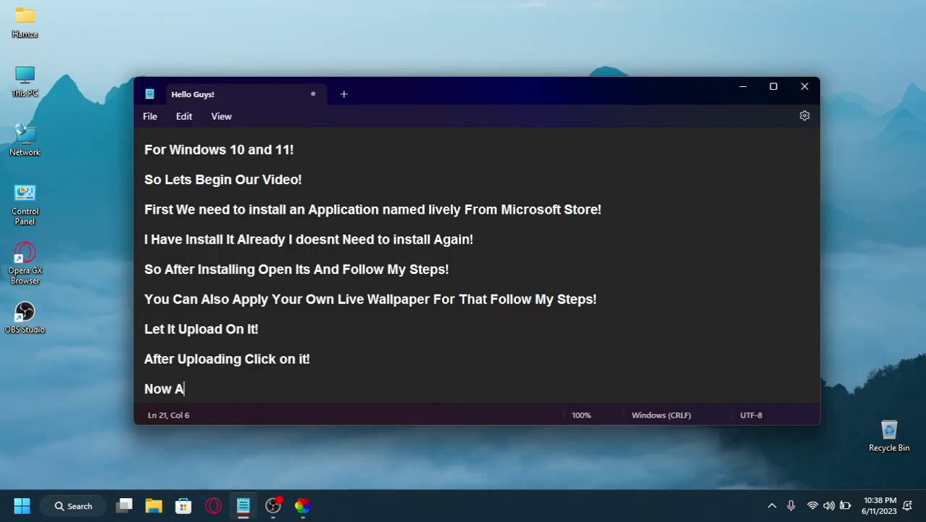
pyautogui.write('s You Can See ')
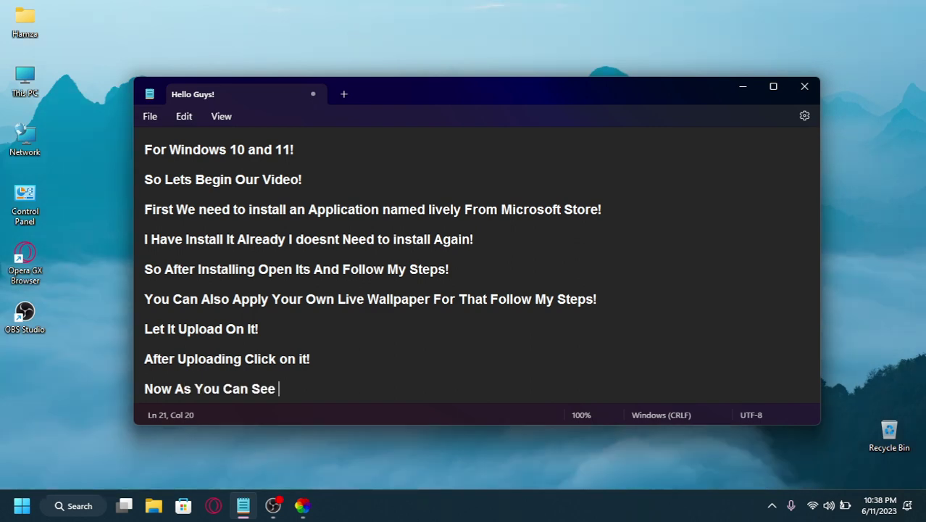
pyautogui.write('My Own ')
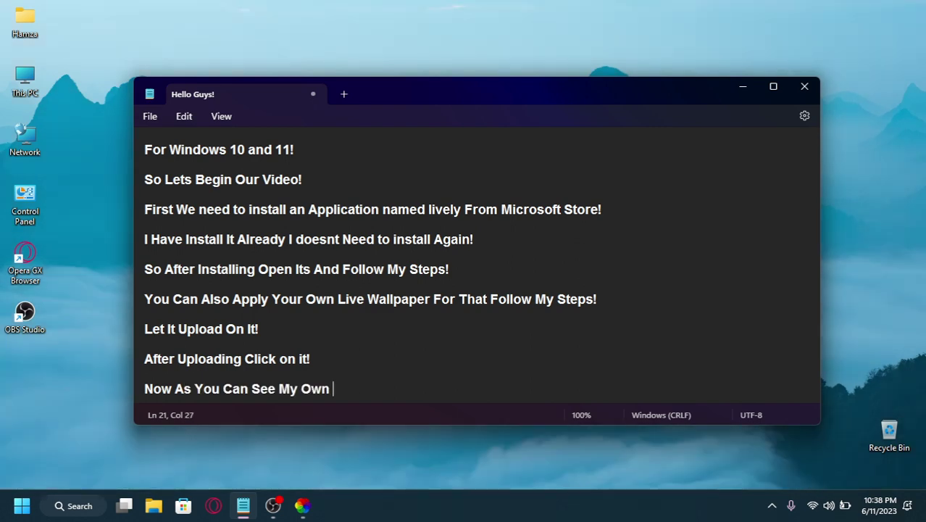
pyautogui.write('Live W')
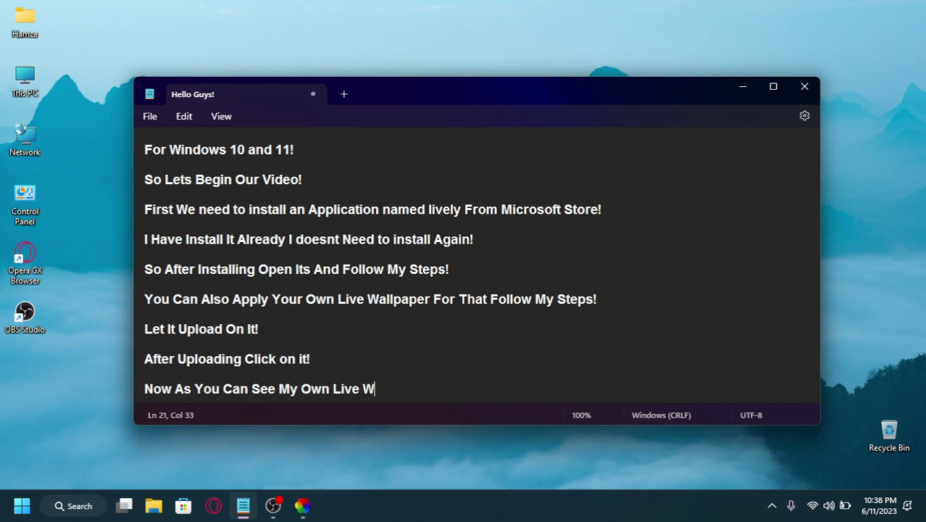
pyautogui.write('allpaper A')
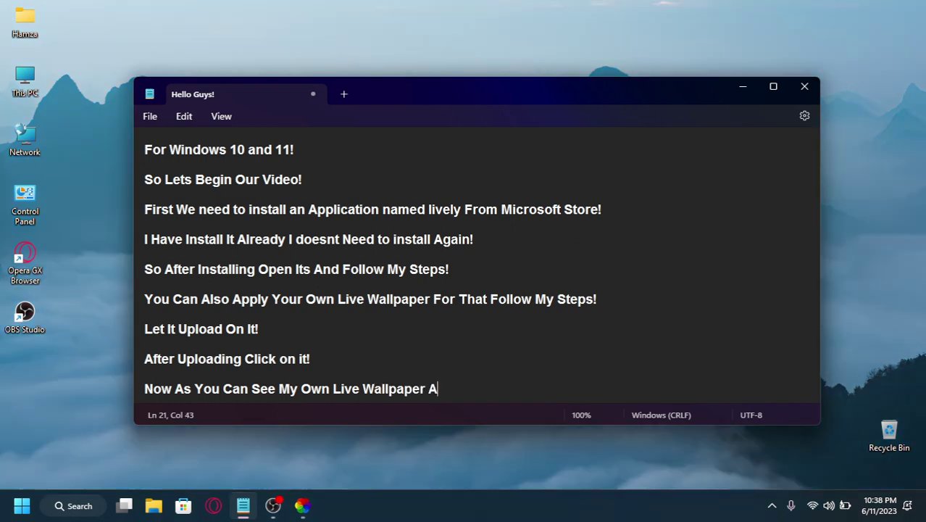
pyautogui.write('pplied So')
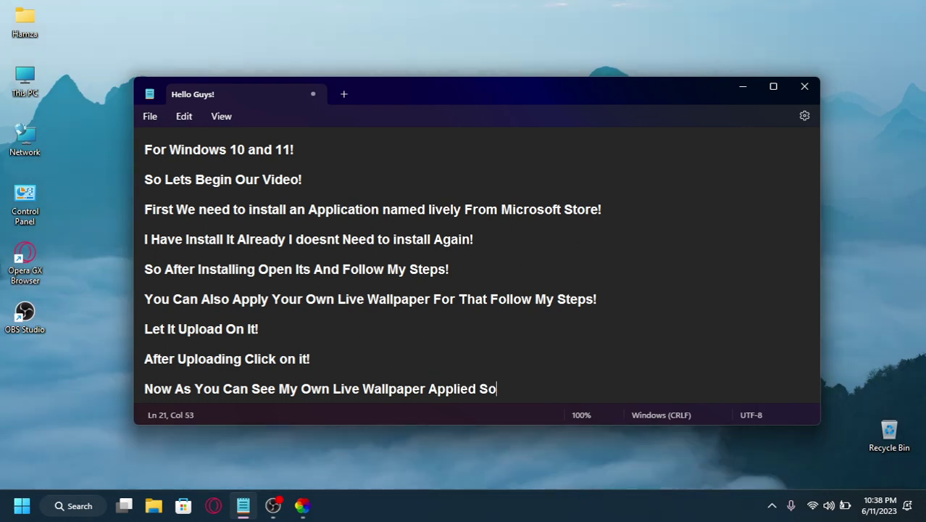
pyautogui.write(' That All')
pyautogui.press('Return')
pyautogui.press('Return')
# Add the closing line "Thanks For Watching!" to the Notepad note.
pyautogui.write('T')
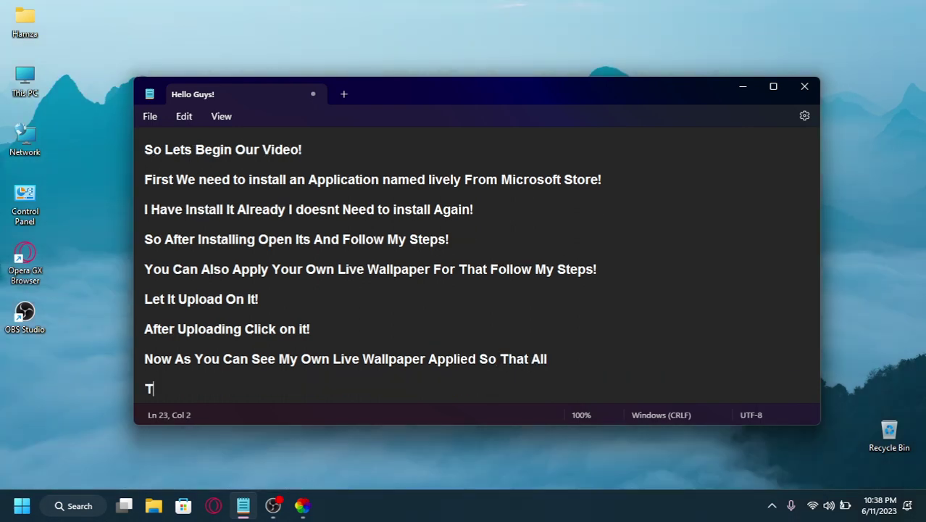
pyautogui.write('hanks F')
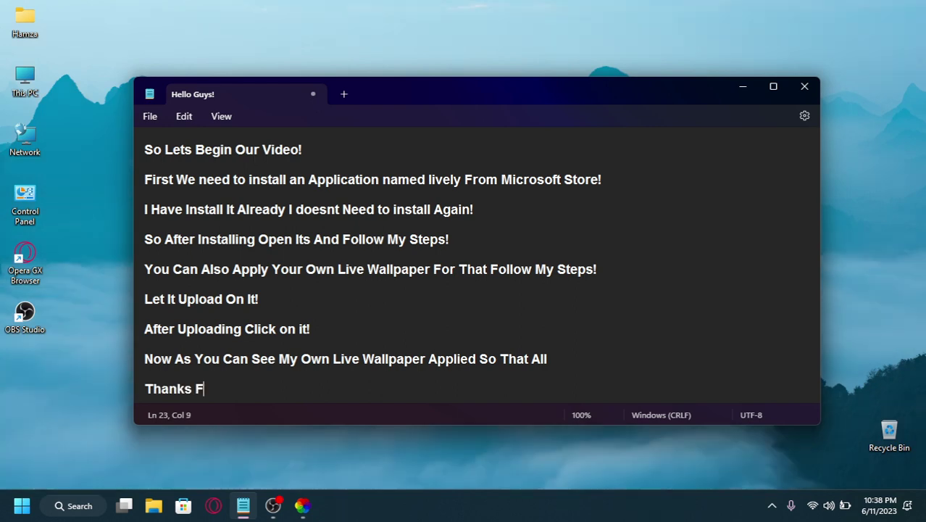
pyautogui.write('or Wa')
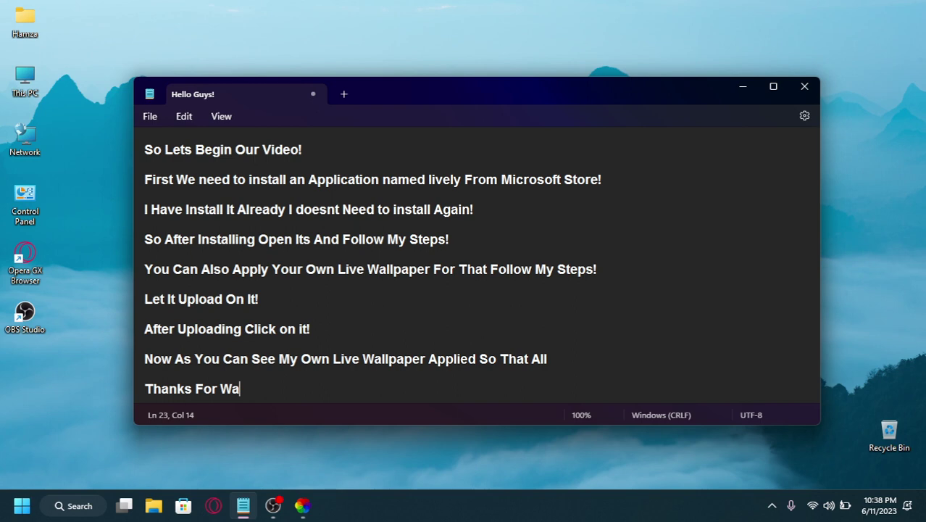
pyautogui.write('tching')
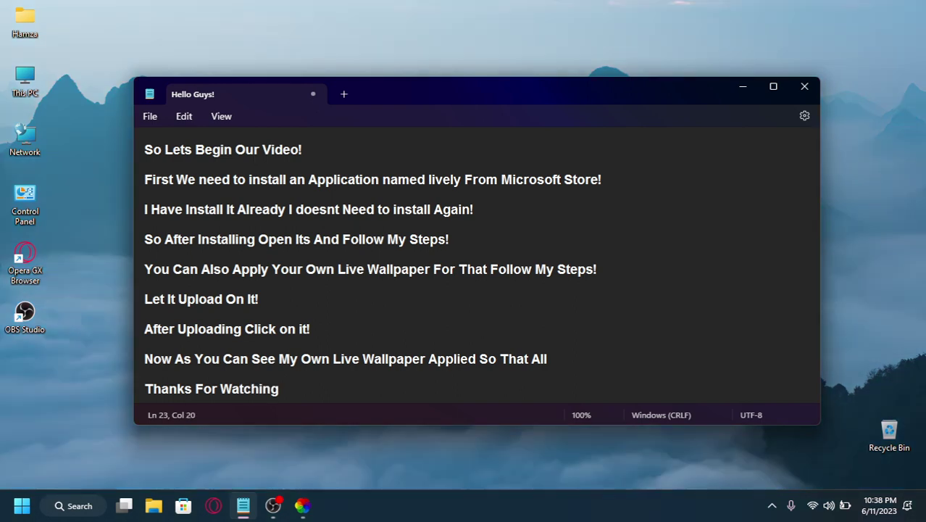
pyautogui.write('!')
pyautogui.press('Return')
pyautogui.press('Return')
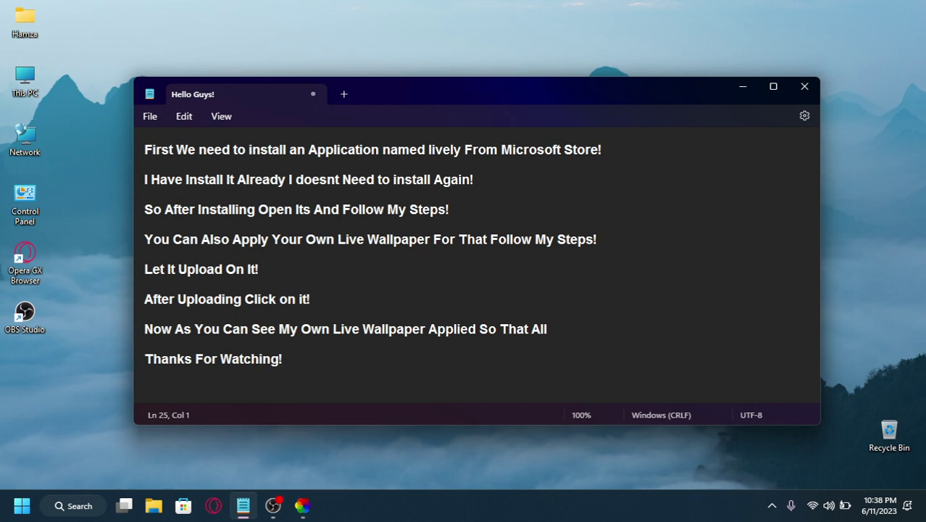
# Add the lines ":)" and "Hope It Will Help You" to the Notepad note, and show the desktop.
pyautogui.write(':)')
pyautogui.press('Return')
pyautogui.press('Return')
pyautogui.write('Ho[pe')
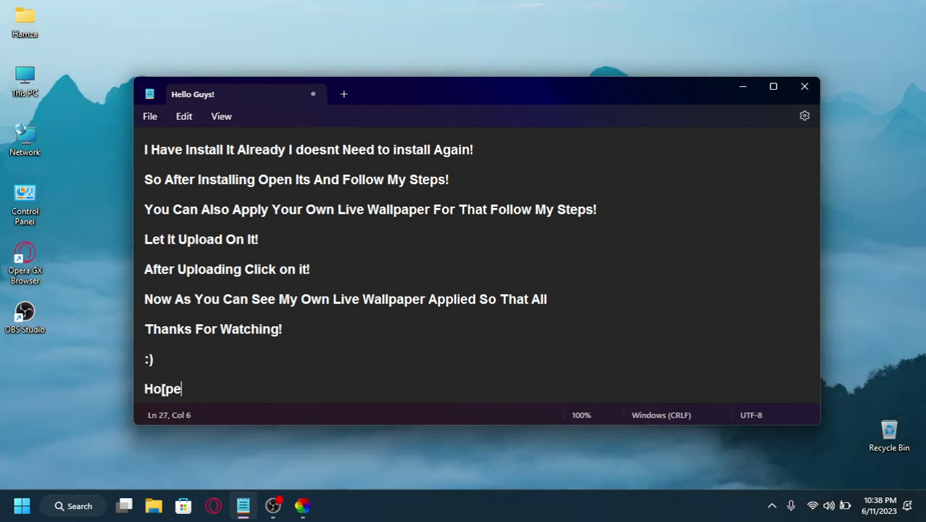
pyautogui.press('BackSpace')
pyautogui.press('BackSpace')
pyautogui.press('BackSpace')
pyautogui.write('pe It')
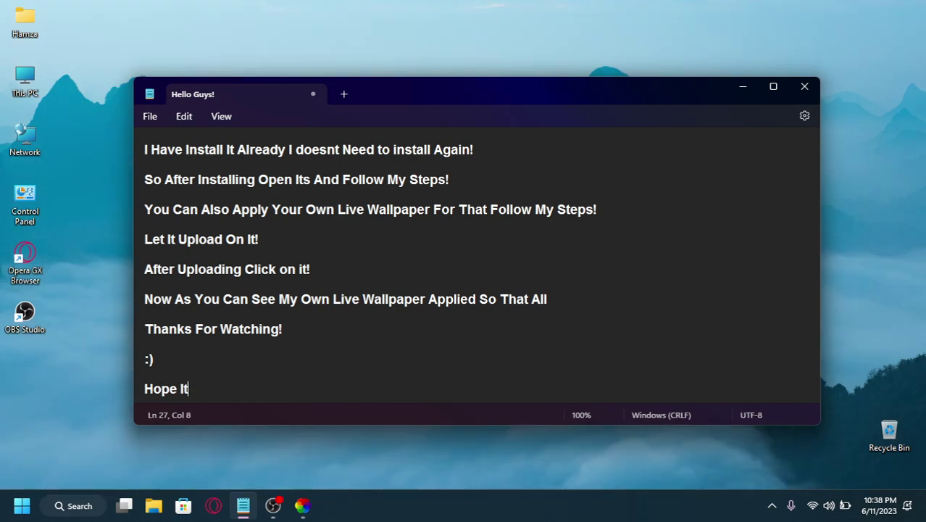
pyautogui.write(' Will ')
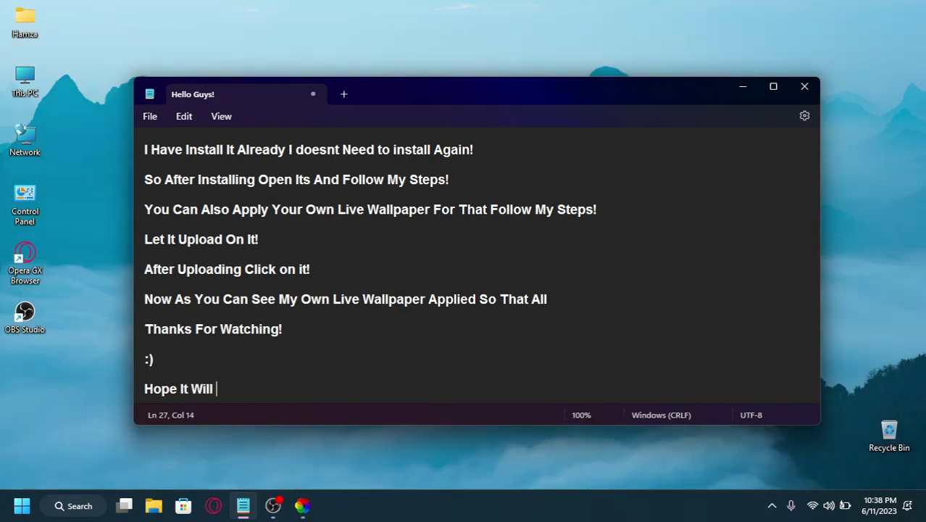
pyautogui.write('Help You')
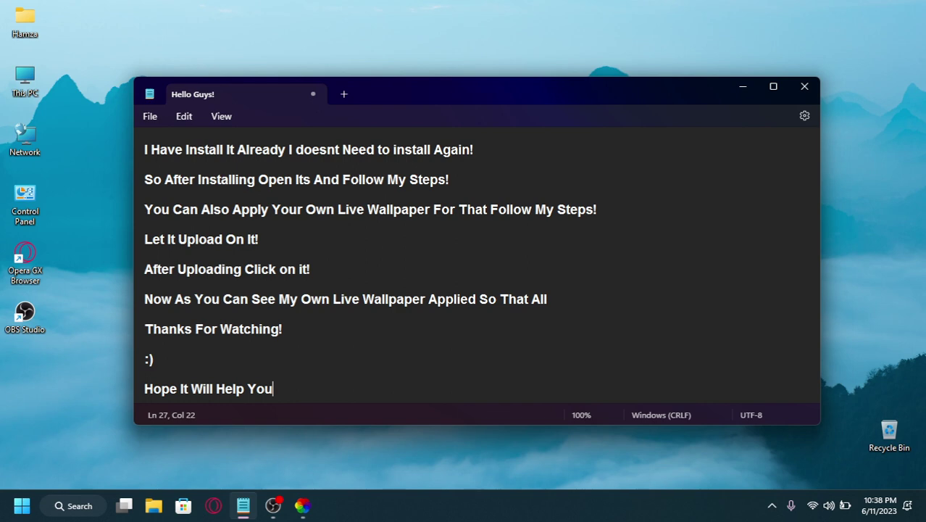
pyautogui.press('super+d')
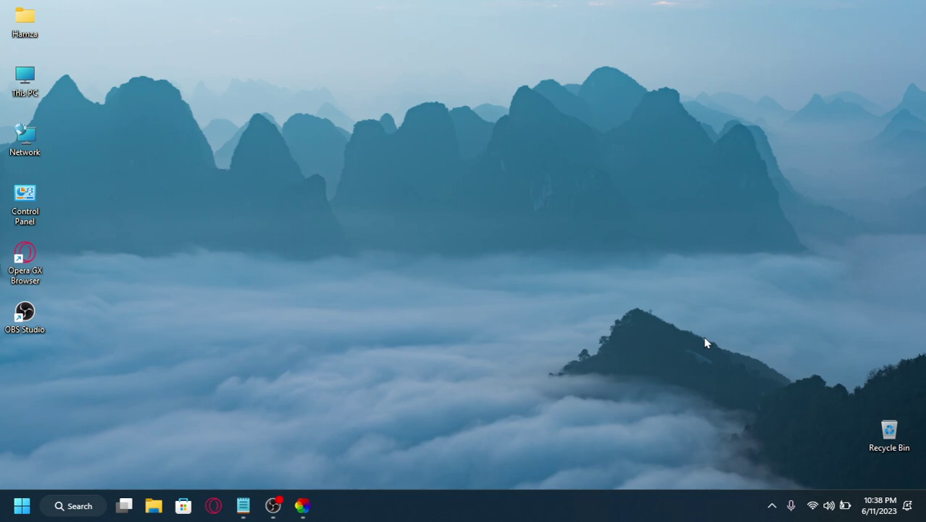
# Close the running Mountains wallpaper through Lively's system tray icon and reopen the icon's menu.
pyautogui.click(772, 505)
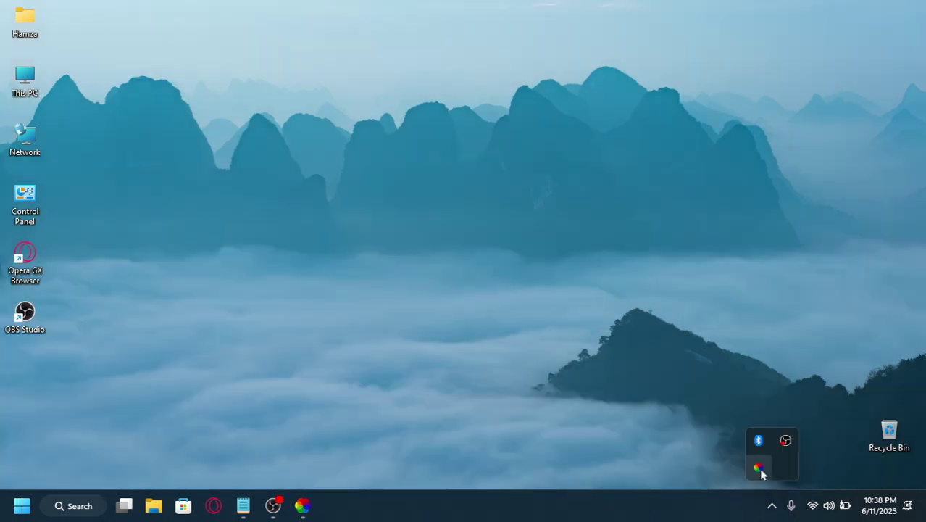
pyautogui.click(759, 469)
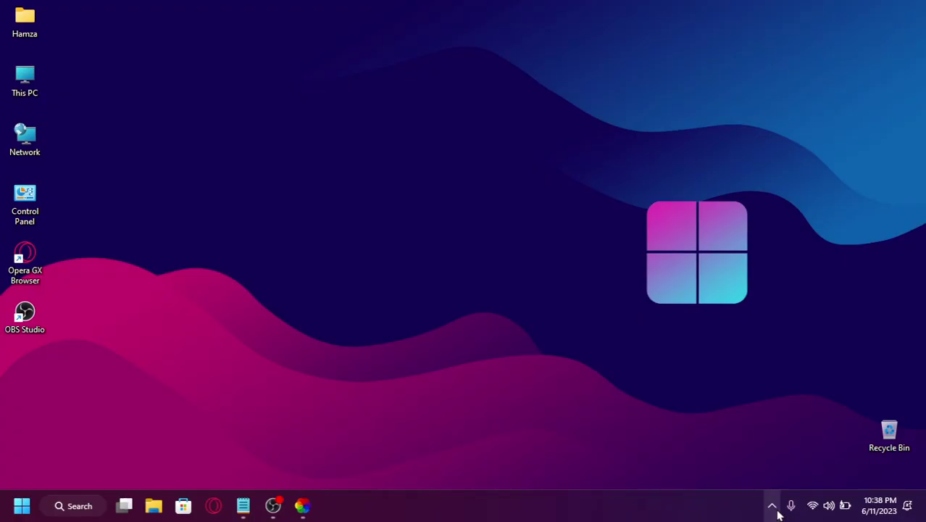
pyautogui.click(772, 505)
pyautogui.rightClick(758, 469)
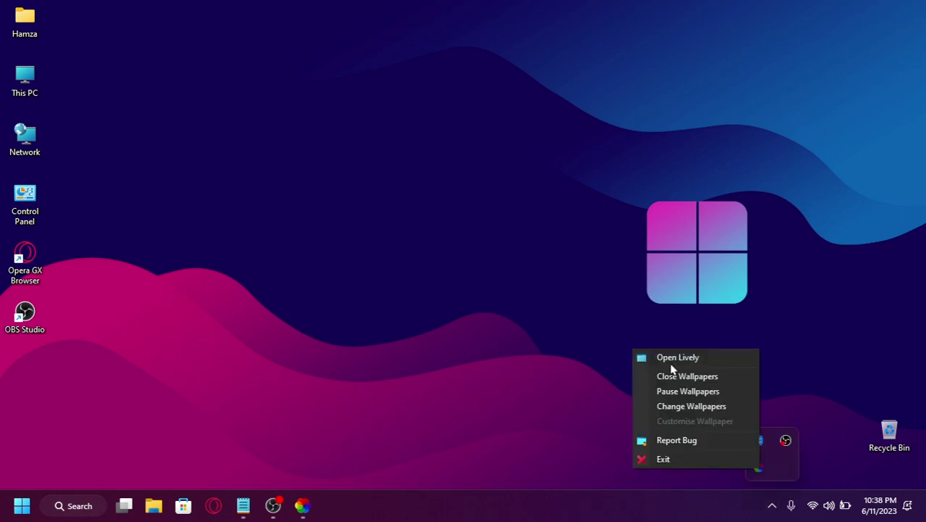